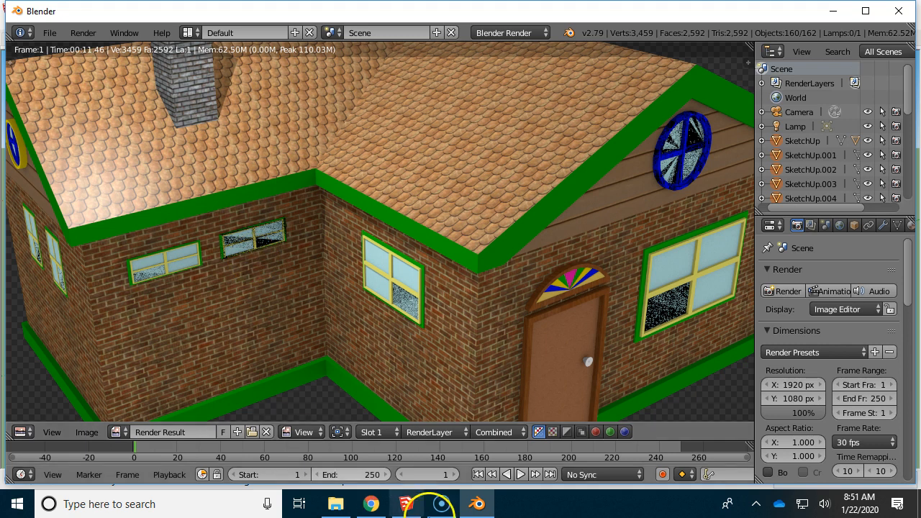
# Switch to SketchUp, select the roof face above the front wing, and show the default tray.
pyautogui.click(405, 503)
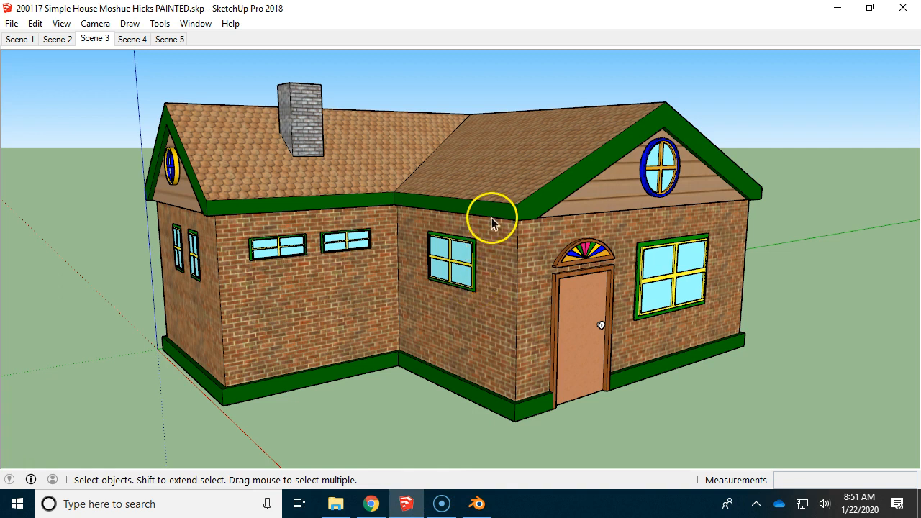
pyautogui.click(507, 164)
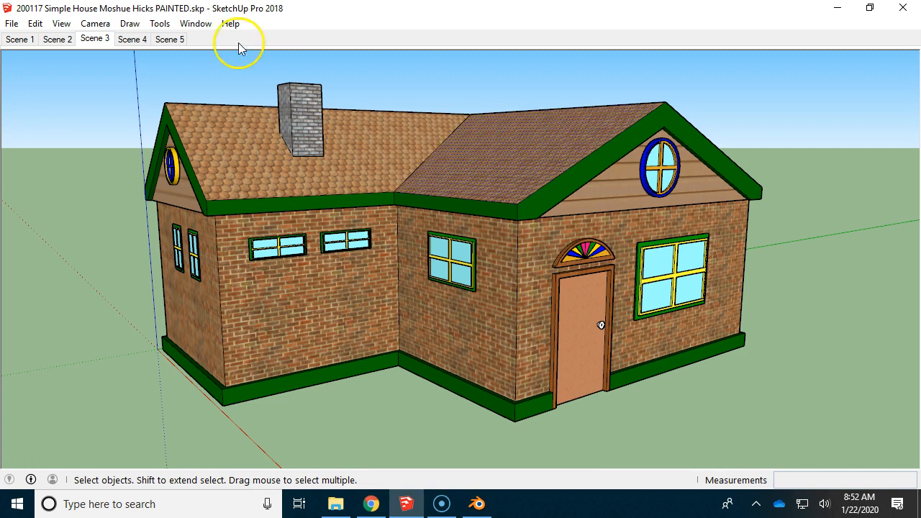
pyautogui.click(195, 23)
pyautogui.moveTo(208, 39)
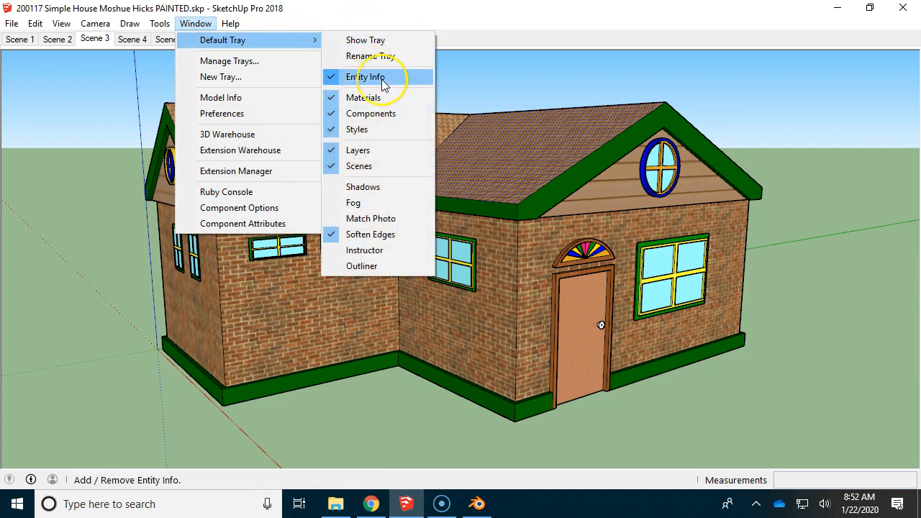
pyautogui.click(386, 42)
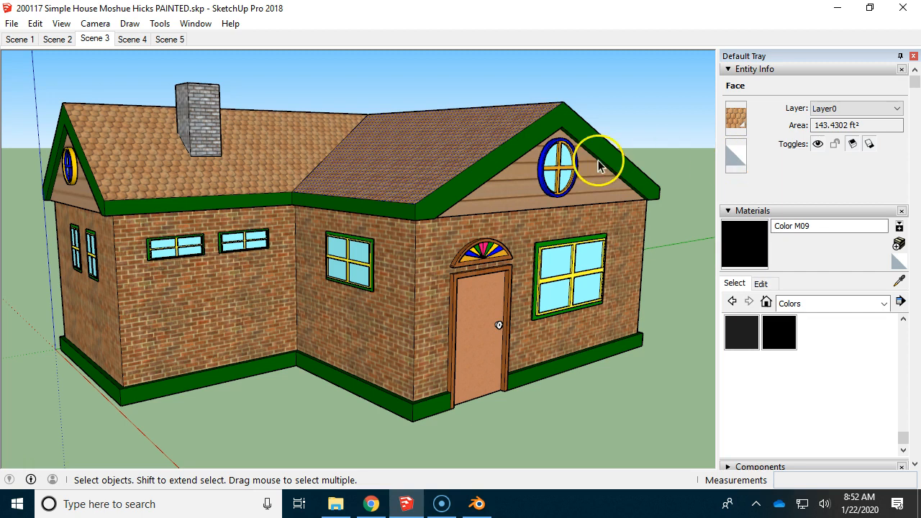
# Select all the connected house geometry, reverse its faces to inspect the back sides for paint, and restore the faces.
pyautogui.tripleClick(326, 170)
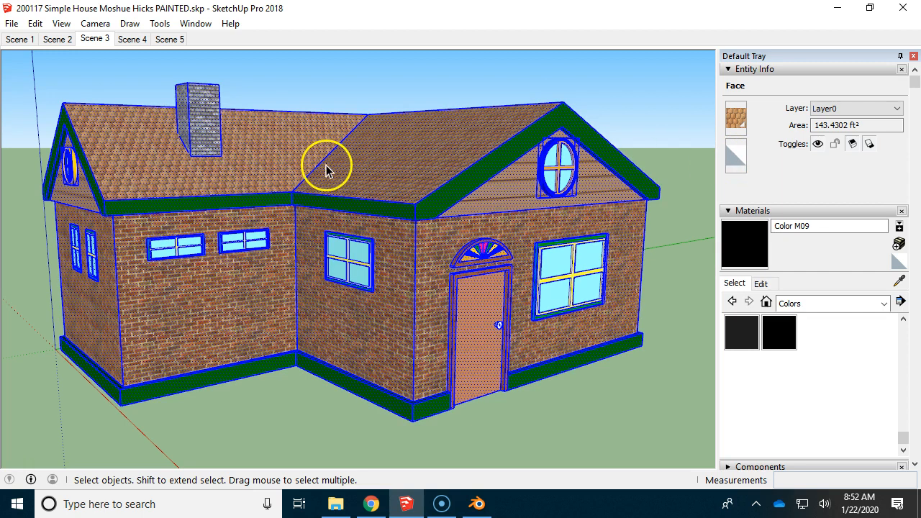
pyautogui.rightClick(365, 175)
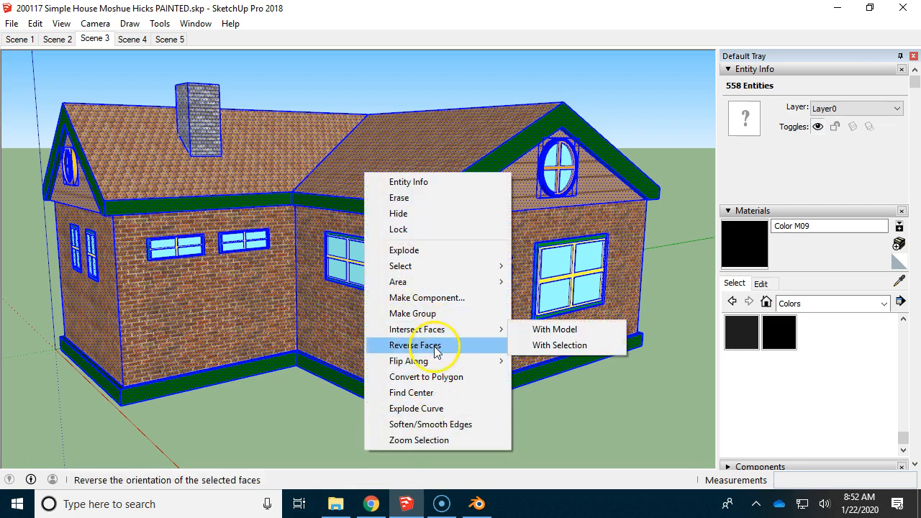
pyautogui.click(424, 346)
pyautogui.moveTo(212, 224); pyautogui.dragTo(369, 259, button='middle')
pyautogui.scroll(3, 402, 257)
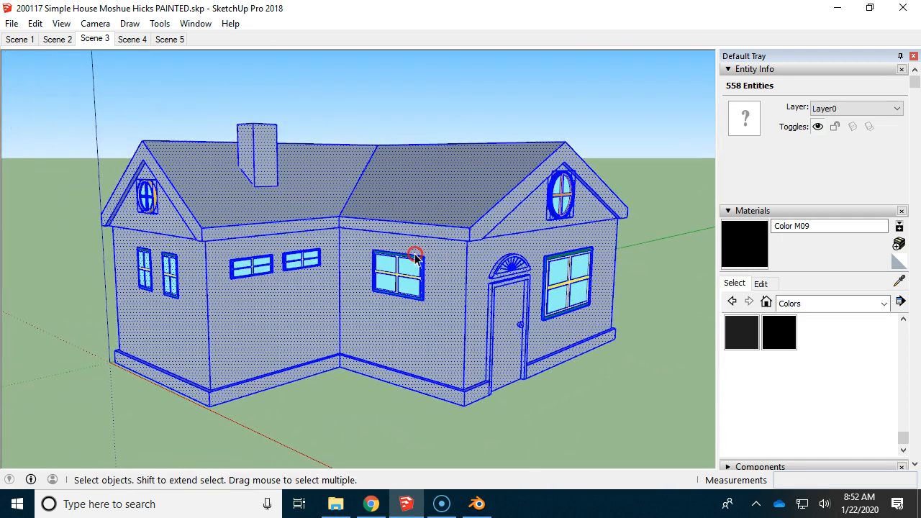
pyautogui.moveTo(329, 195); pyautogui.dragTo(430, 422, button='middle')
pyautogui.click(517, 76)
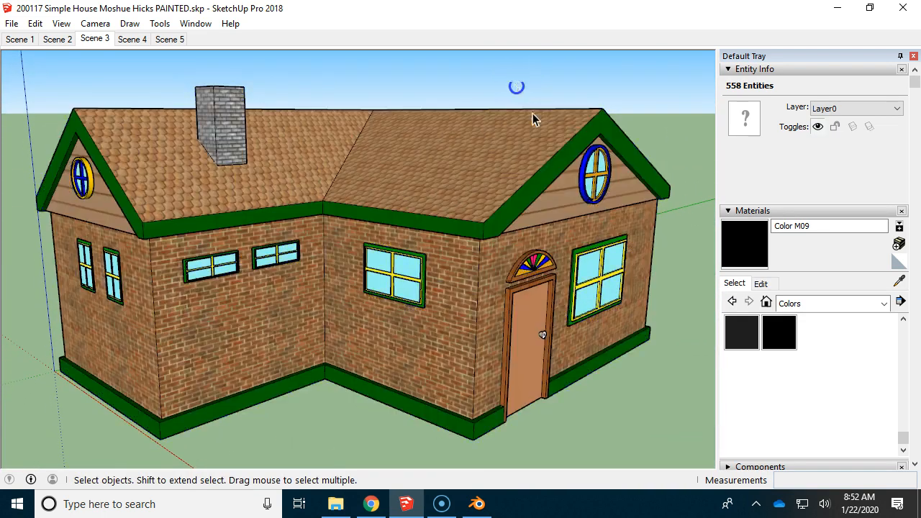
# Compare the paint of the small window beside the inner corner with the larger window, and reset the small window component's paint to the default material.
pyautogui.click(276, 260)
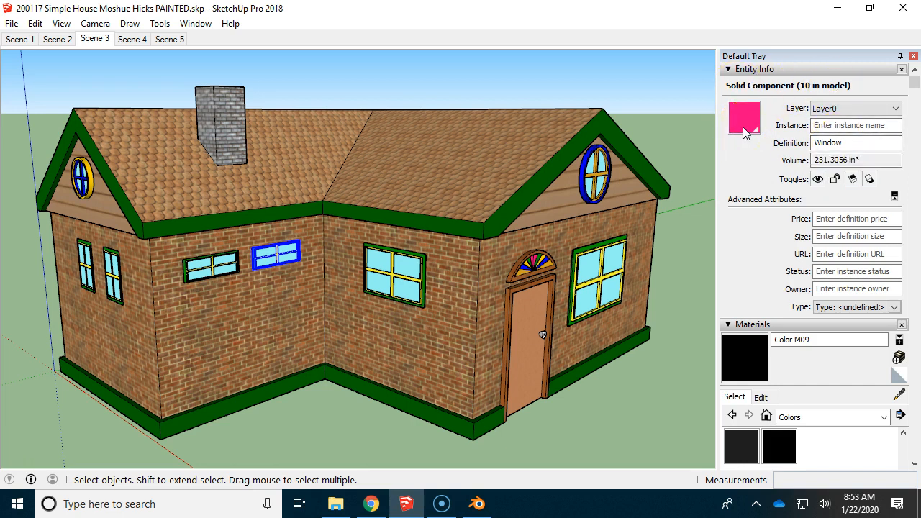
pyautogui.scroll(5, 279, 256)
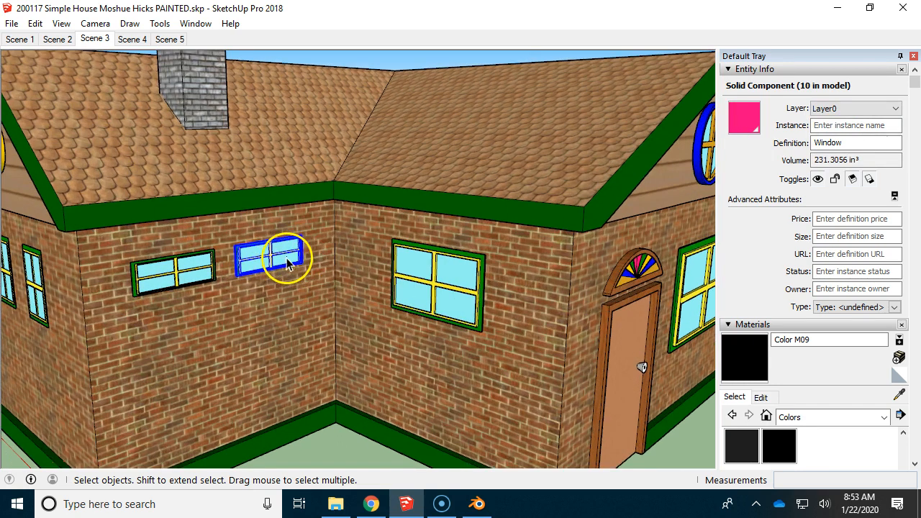
pyautogui.scroll(3, 275, 256)
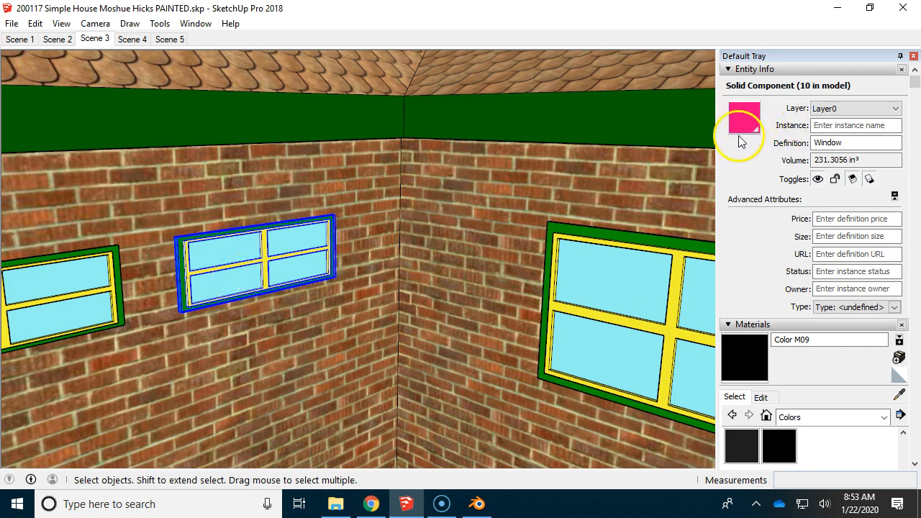
pyautogui.click(589, 282)
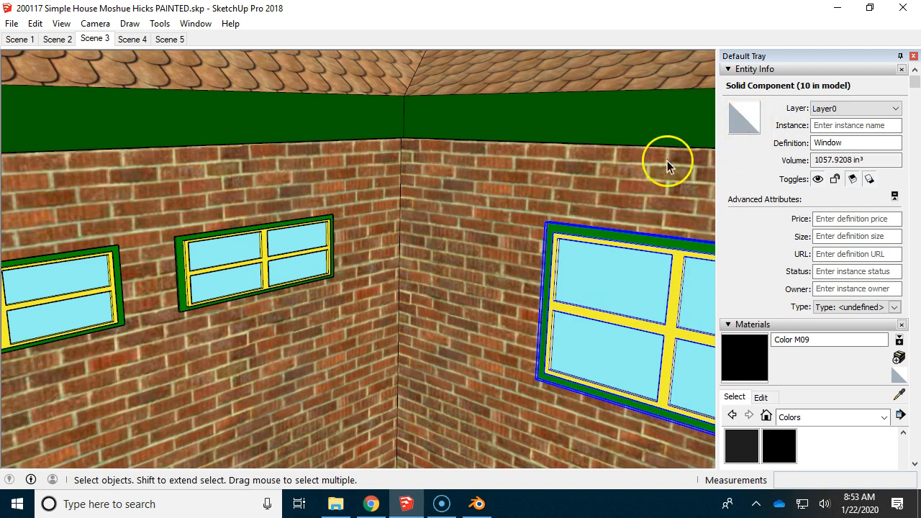
pyautogui.click(268, 260)
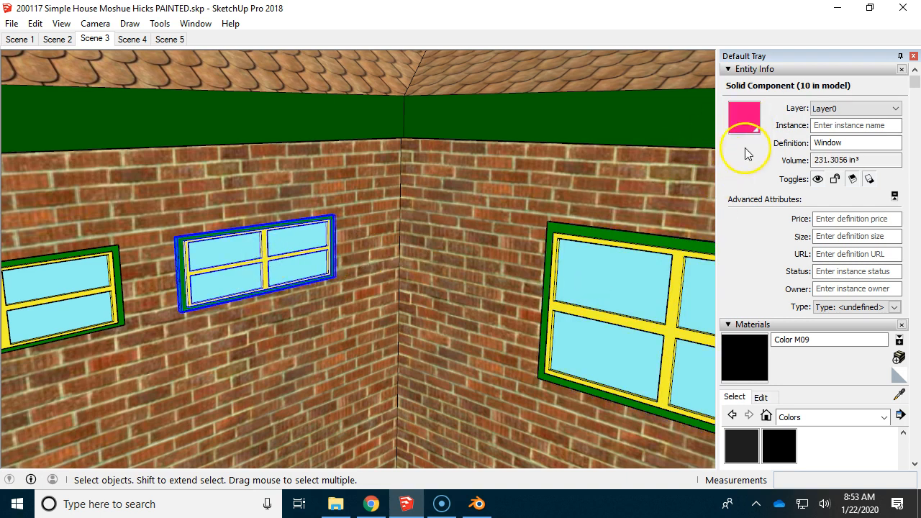
pyautogui.click(746, 118)
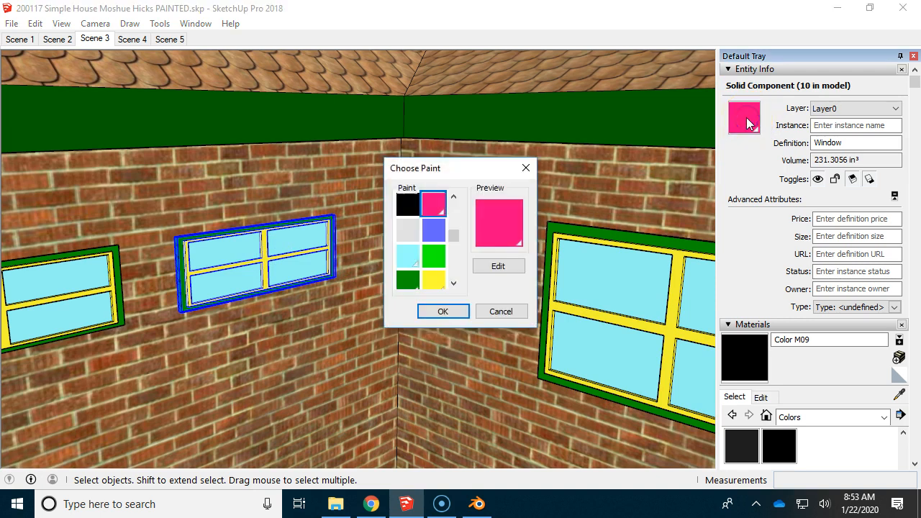
pyautogui.moveTo(454, 241); pyautogui.dragTo(453, 204)
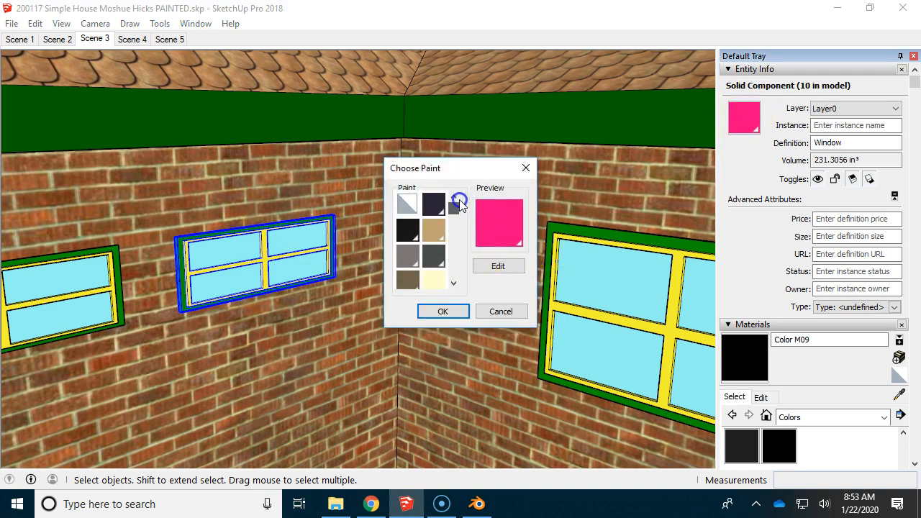
pyautogui.click(405, 203)
pyautogui.click(432, 313)
pyautogui.click(281, 319)
# Check the windows in the Blender render, return to SketchUp, and open the large front window component for editing.
pyautogui.click(477, 504)
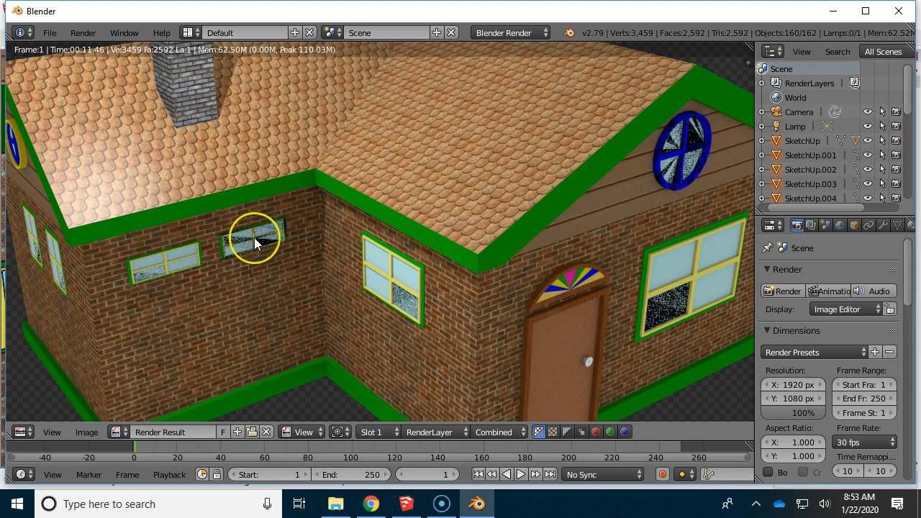
pyautogui.click(406, 503)
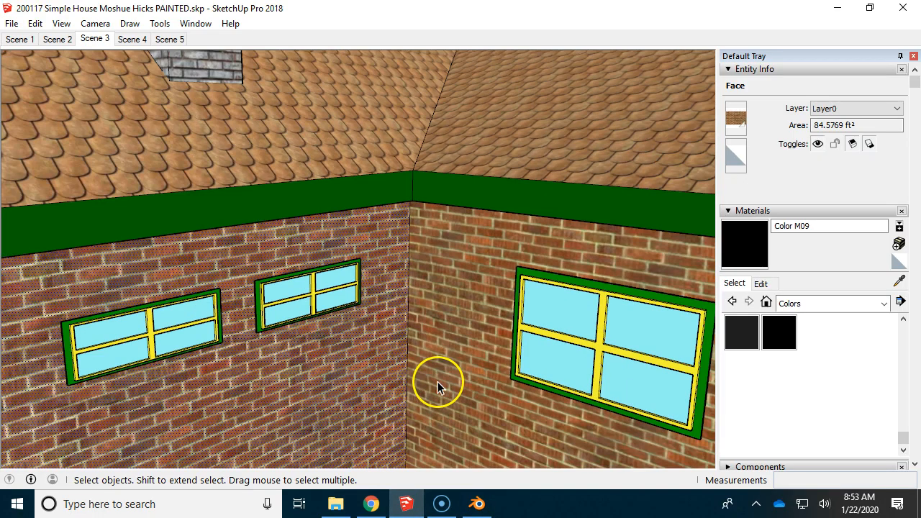
pyautogui.scroll(-3, 438, 380)
pyautogui.moveTo(504, 353); pyautogui.dragTo(189, 320, button='middle')
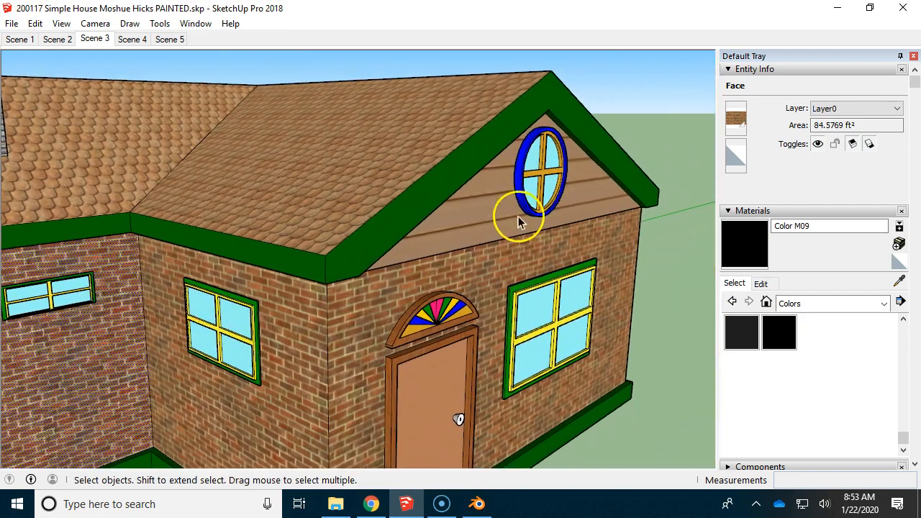
pyautogui.click(543, 317)
pyautogui.moveTo(544, 316); pyautogui.dragTo(578, 360, button='middle')
pyautogui.doubleClick(554, 341)
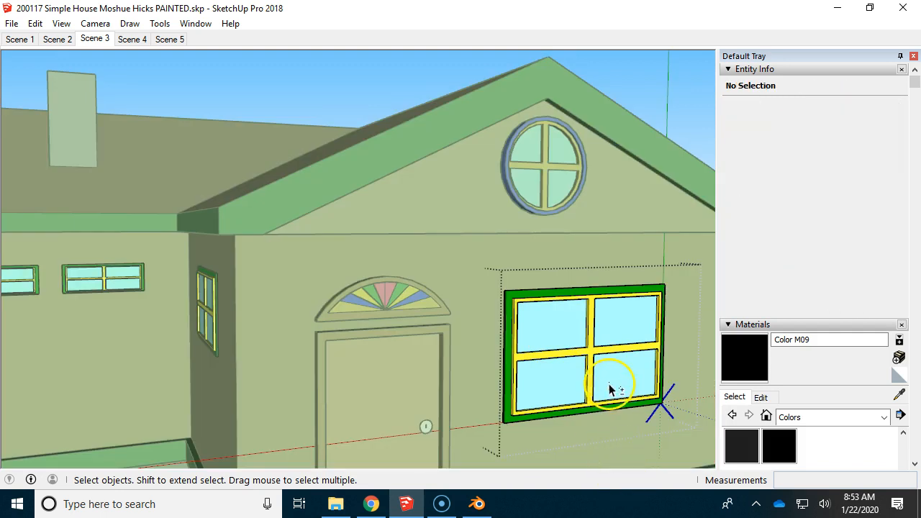
pyautogui.moveTo(611, 390); pyautogui.dragTo(493, 318, button='middle')
pyautogui.scroll(3, 494, 321)
pyautogui.scroll(2, 493, 322)
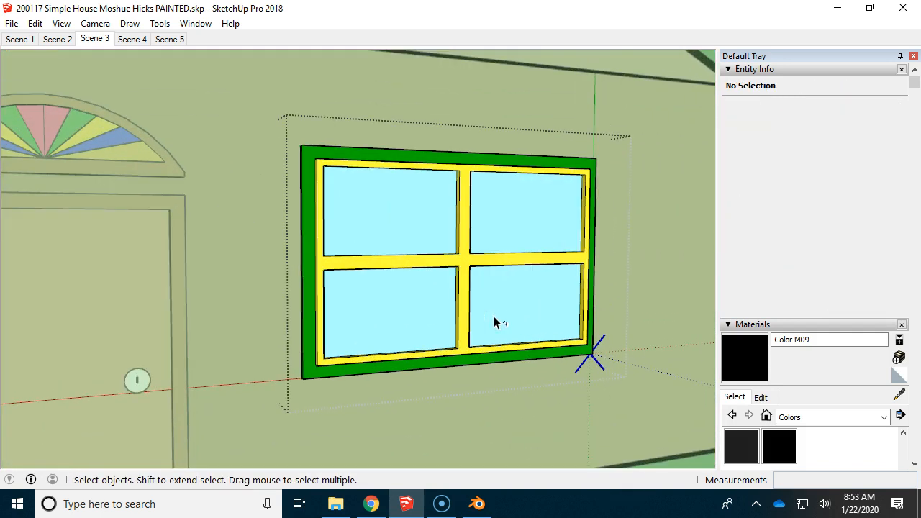
# Reverse all the faces inside the large front window component to expose their back sides.
pyautogui.hotkey('ctrl', 'a')
pyautogui.rightClick(508, 306)
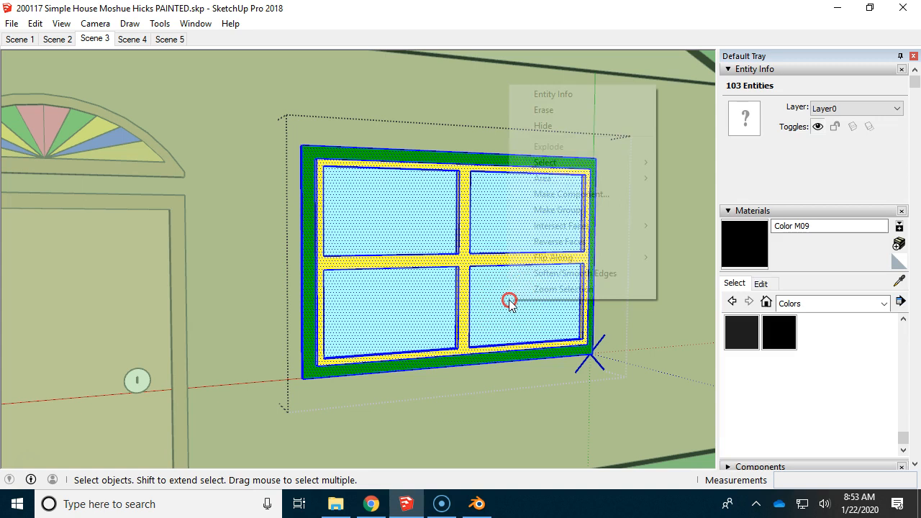
pyautogui.click(563, 243)
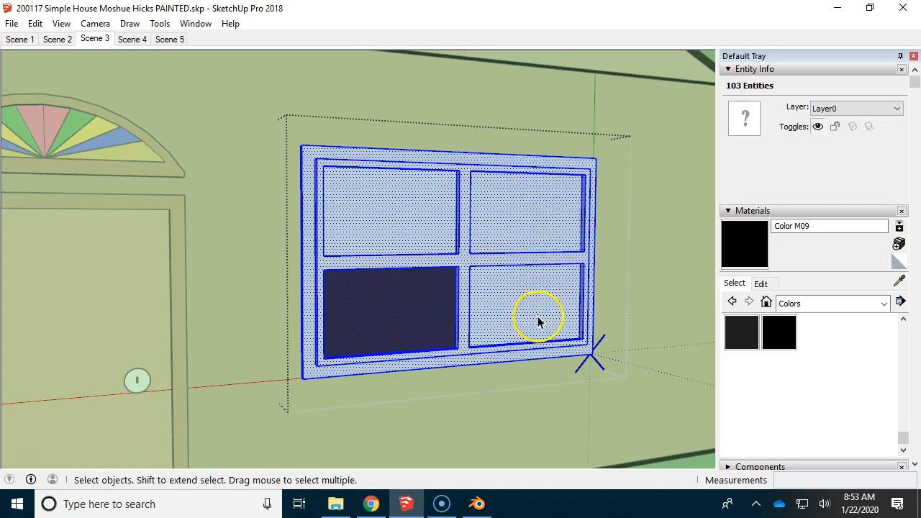
pyautogui.click(608, 213)
# Reset the back-side paint of the front window's dark lower-left pane to the default material.
pyautogui.click(382, 323)
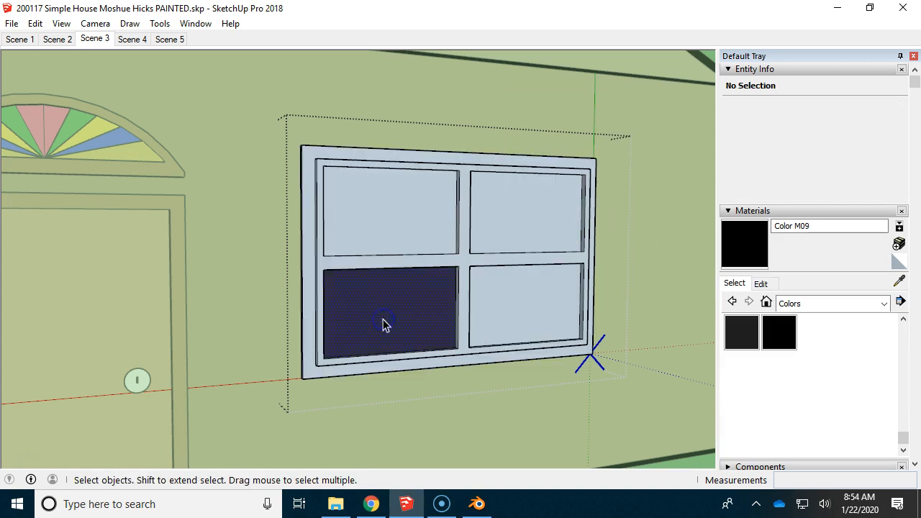
pyautogui.click(739, 132)
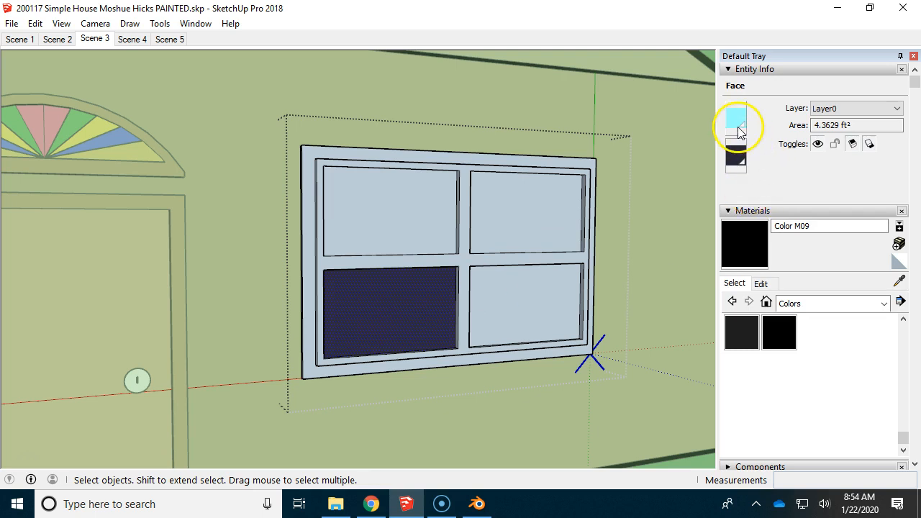
pyautogui.click(741, 161)
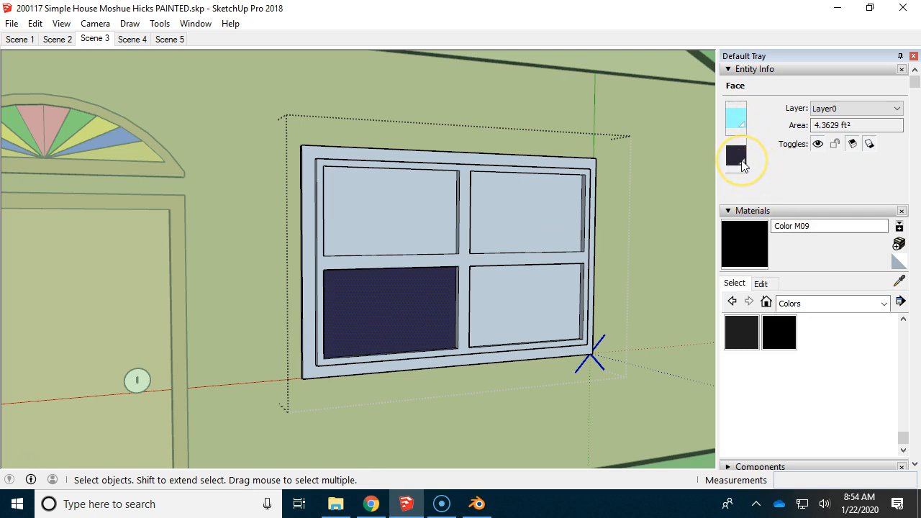
pyautogui.click(742, 161)
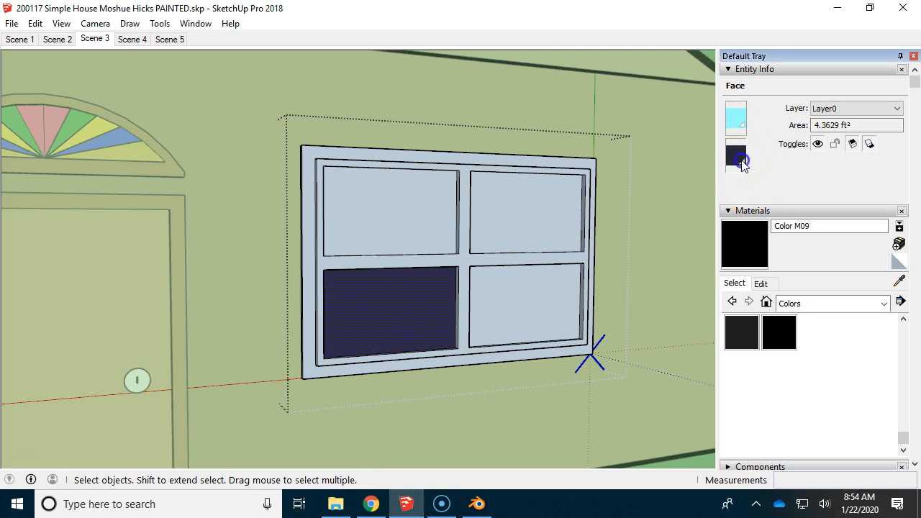
pyautogui.click(406, 202)
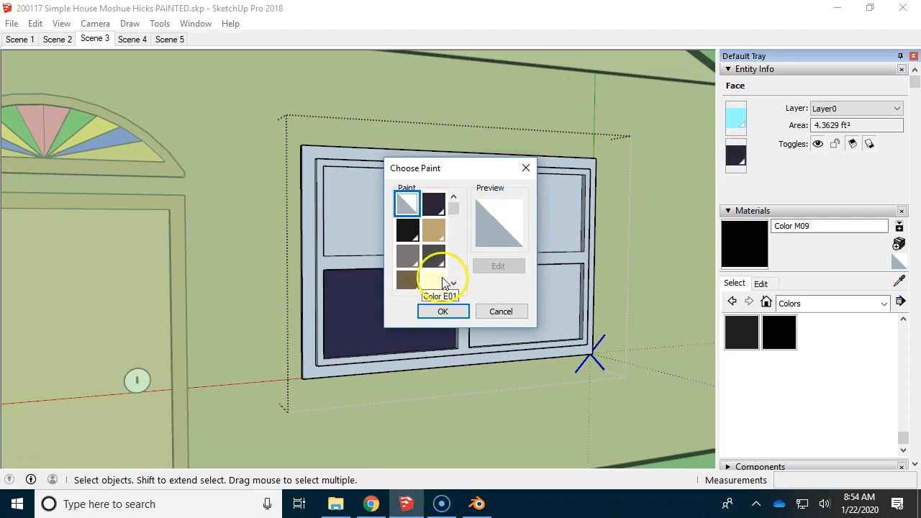
pyautogui.click(443, 310)
# Reverse all the front window's faces again so their painted sides point outward, and leave the component.
pyautogui.tripleClick(588, 280)
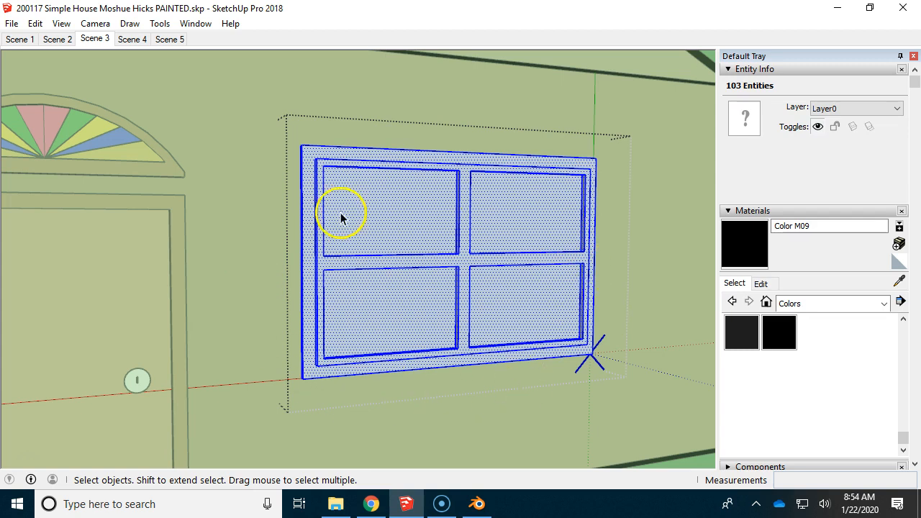
pyautogui.rightClick(497, 293)
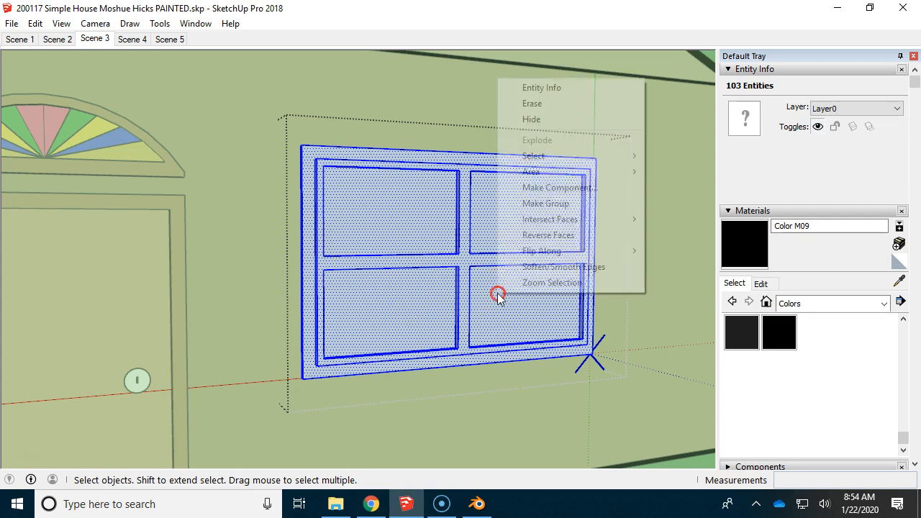
pyautogui.click(530, 235)
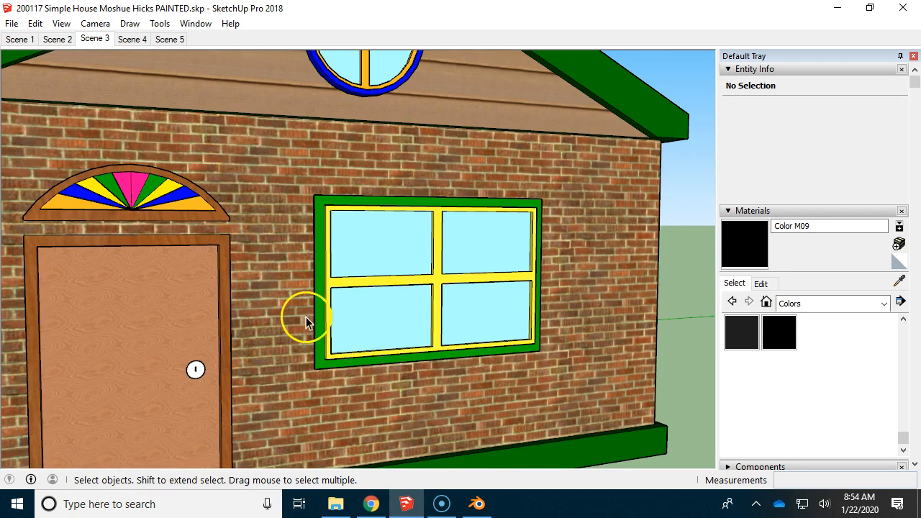
# Open the round gable window group for editing and select its upper-left glass pane to inspect the paint on both sides.
pyautogui.scroll(-3, 306, 319)
pyautogui.moveTo(286, 321); pyautogui.dragTo(482, 308, button='middle')
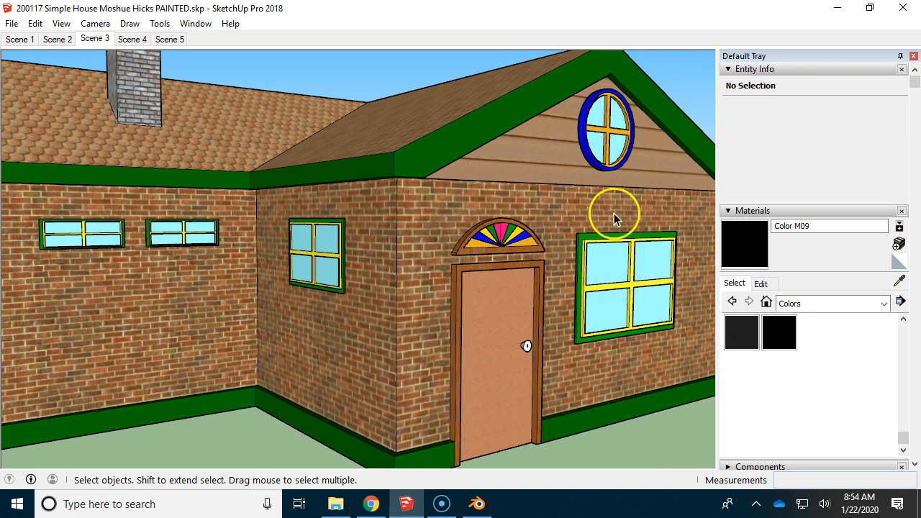
pyautogui.click(612, 144)
pyautogui.moveTo(627, 186); pyautogui.dragTo(559, 260, button='middle')
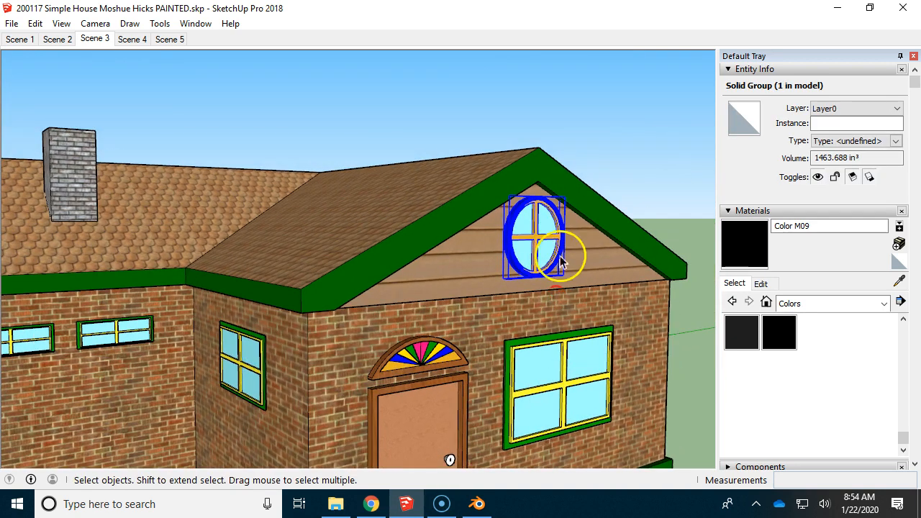
pyautogui.scroll(4, 531, 249)
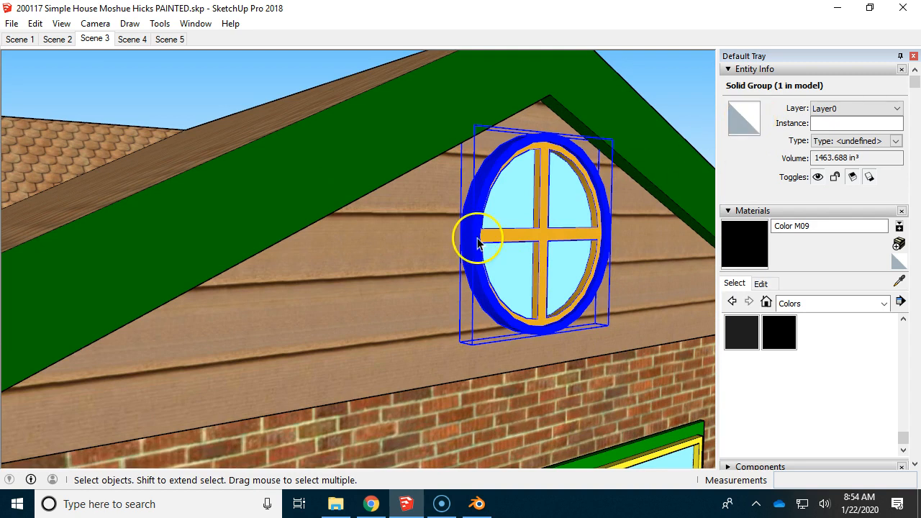
pyautogui.doubleClick(527, 227)
pyautogui.scroll(3, 554, 271)
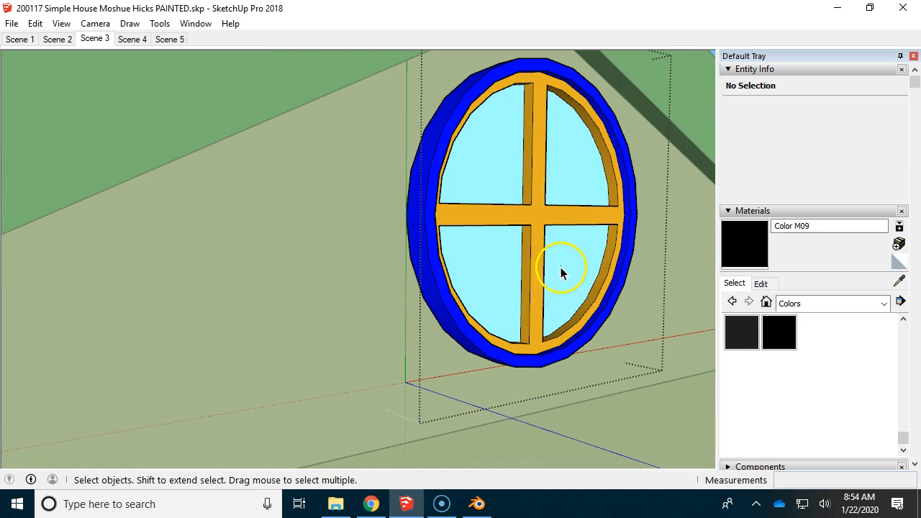
pyautogui.click(485, 176)
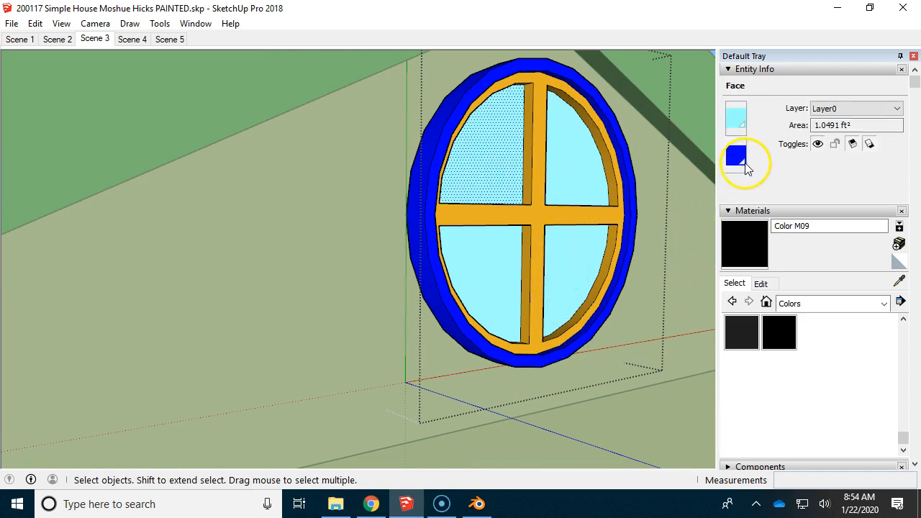
# Reverse all the faces inside the round gable window group to expose their back sides.
pyautogui.hotkey('ctrl', 'a')
pyautogui.rightClick(568, 190)
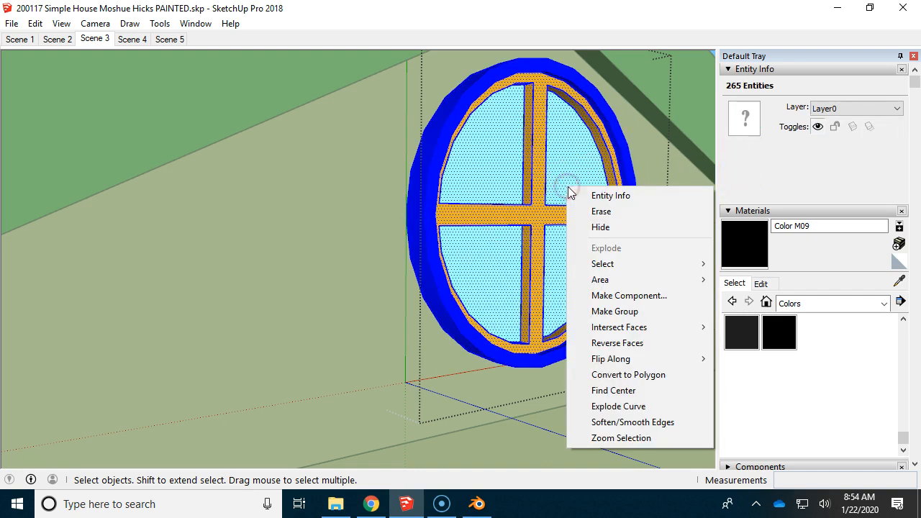
pyautogui.click(618, 343)
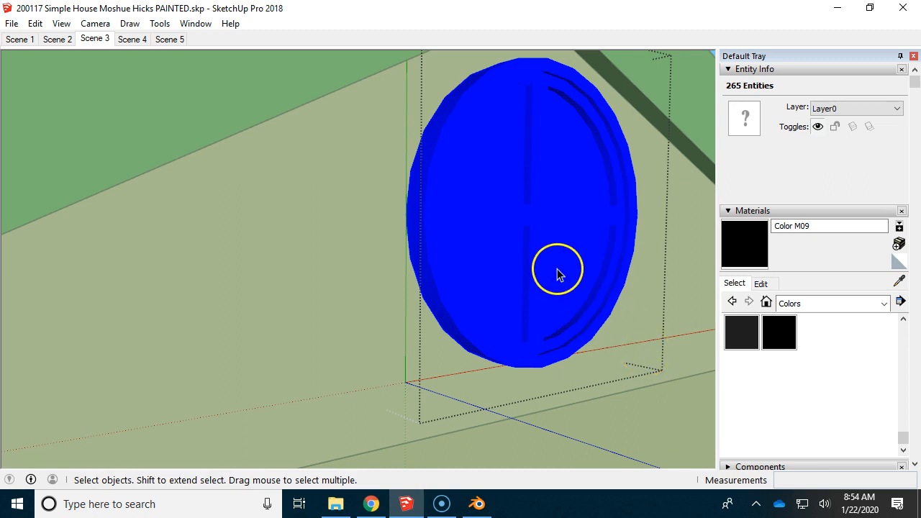
pyautogui.moveTo(568, 303); pyautogui.dragTo(571, 309, button='middle')
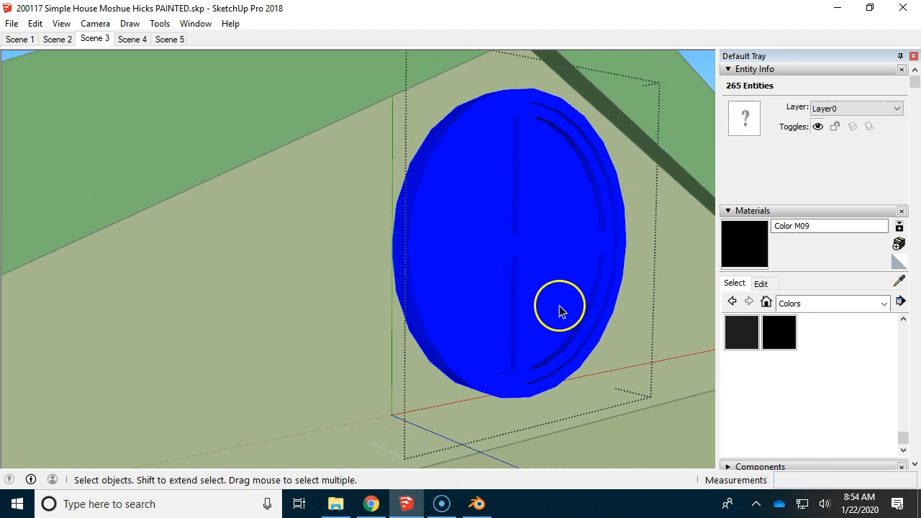
# Select the round window's upper panes one after the other and list the materials used in the model.
pyautogui.doubleClick(508, 208)
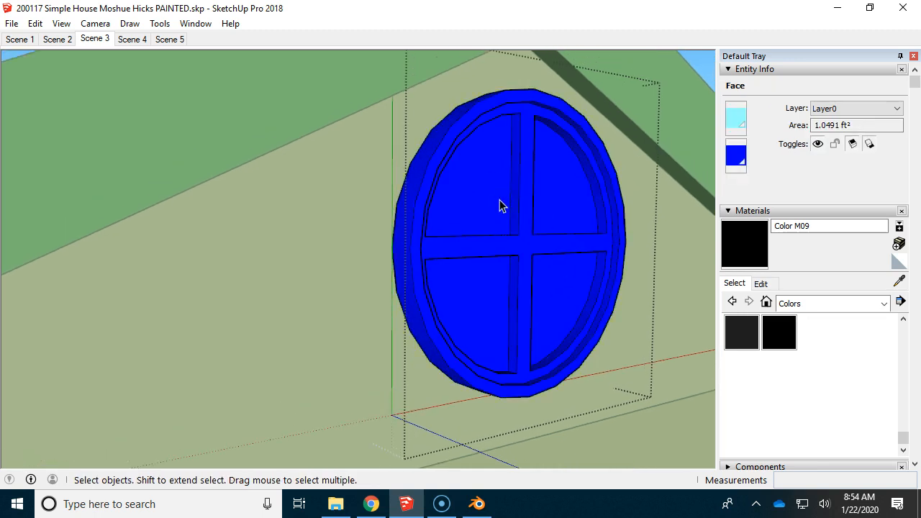
pyautogui.click(568, 206)
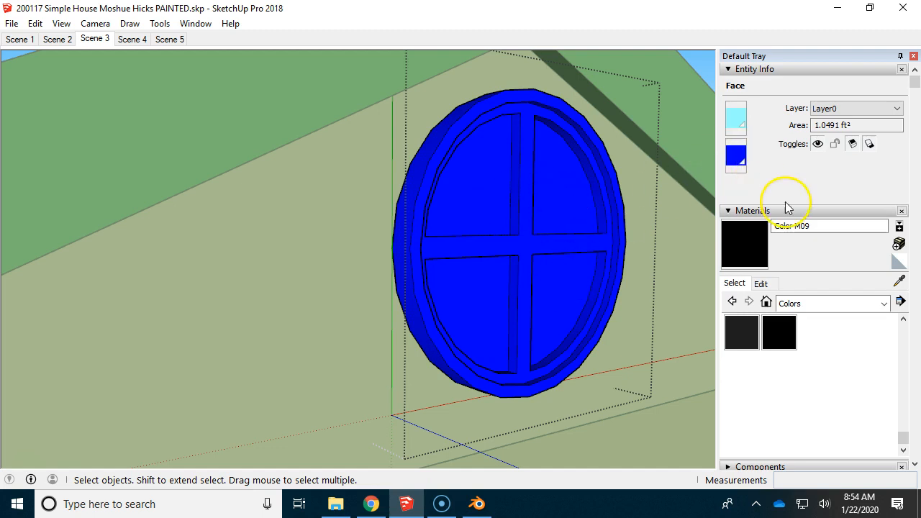
pyautogui.click(842, 303)
pyautogui.scroll(1, 806, 338)
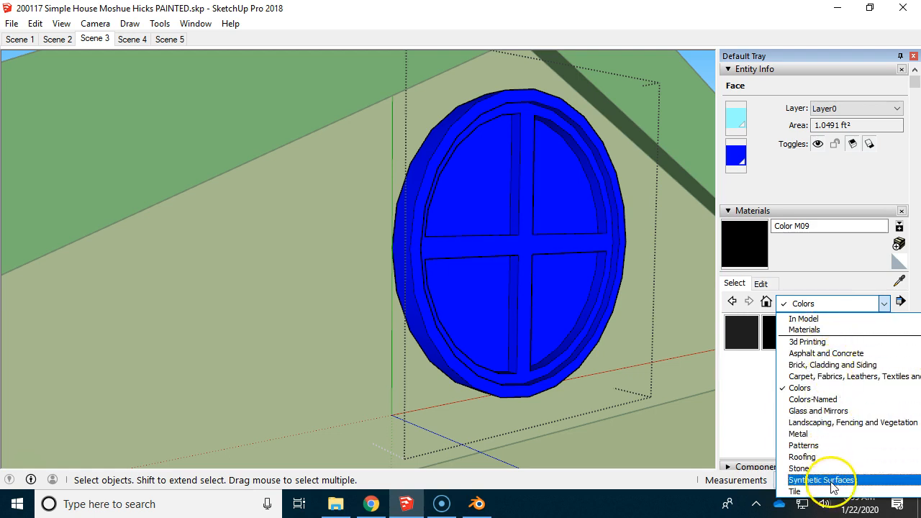
pyautogui.click(804, 319)
pyautogui.moveTo(904, 333)
pyautogui.mouseDown()
pyautogui.moveTo(915, 426)
pyautogui.moveTo(913, 309)
pyautogui.moveTo(910, 317)
pyautogui.mouseUp()
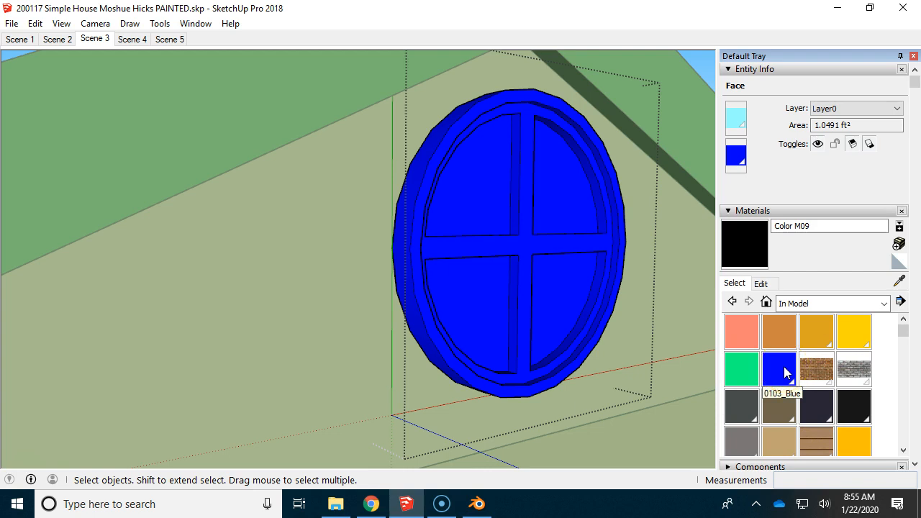
# Reopen the round window group and examine the upper-right pane's back-side paint without changing it.
pyautogui.click(684, 259)
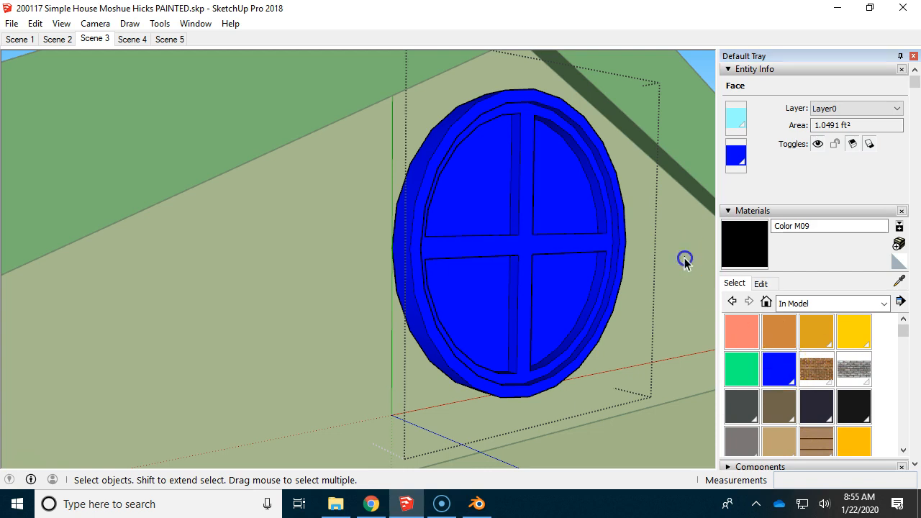
pyautogui.click(550, 204)
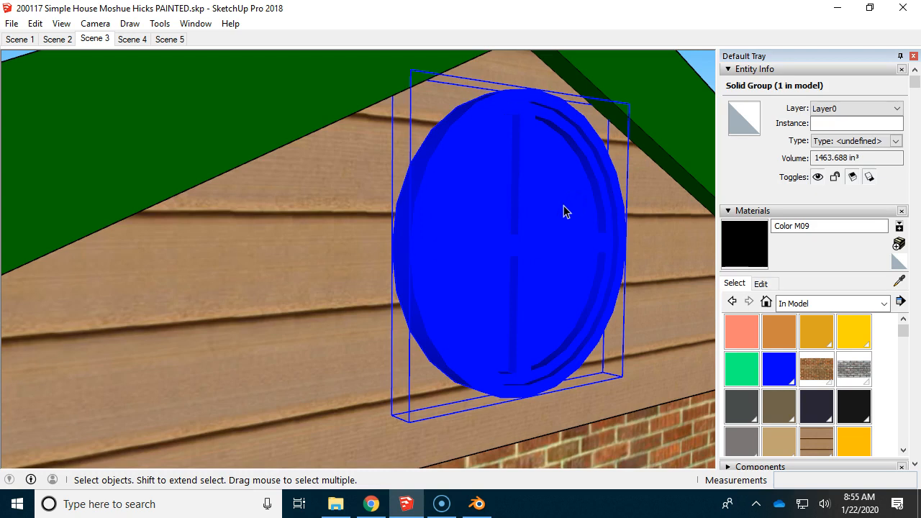
pyautogui.doubleClick(563, 210)
pyautogui.click(574, 218)
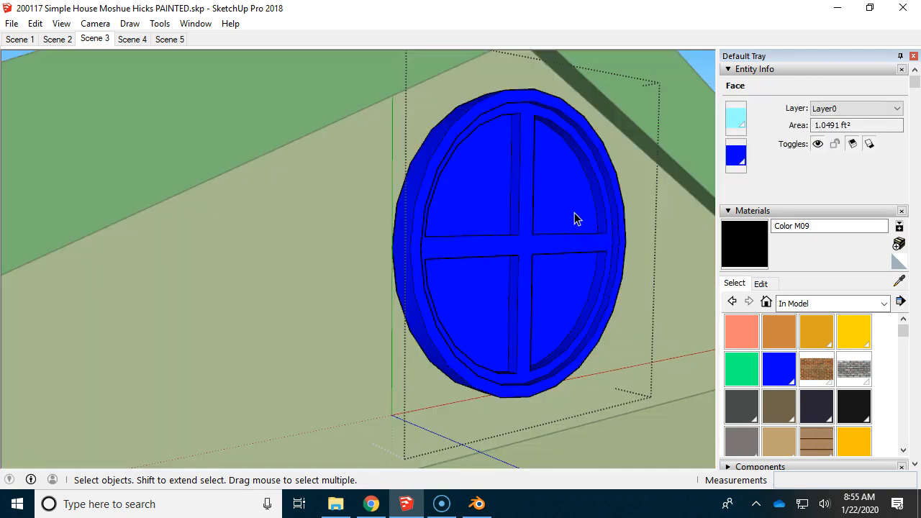
pyautogui.click(736, 156)
pyautogui.click(436, 205)
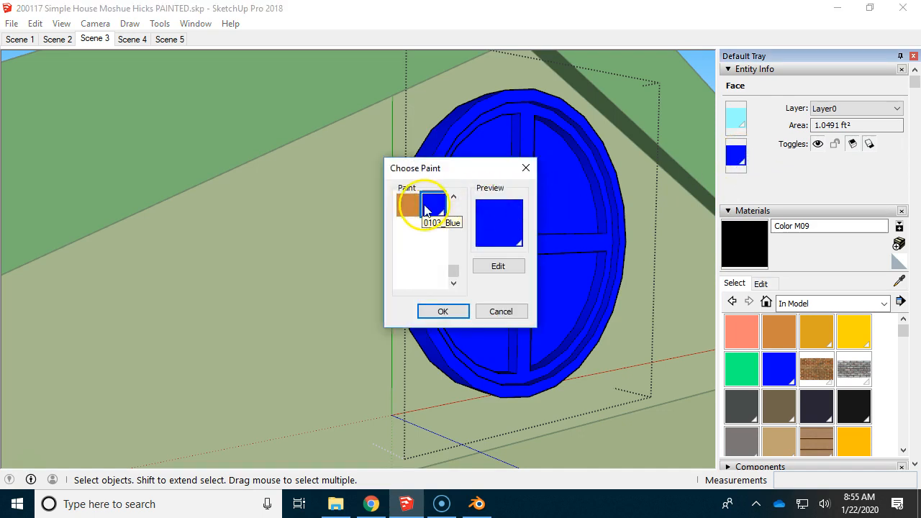
pyautogui.click(497, 311)
# Delete the 0103_Blue material from the model to strip it from the round window's back sides.
pyautogui.click(791, 367)
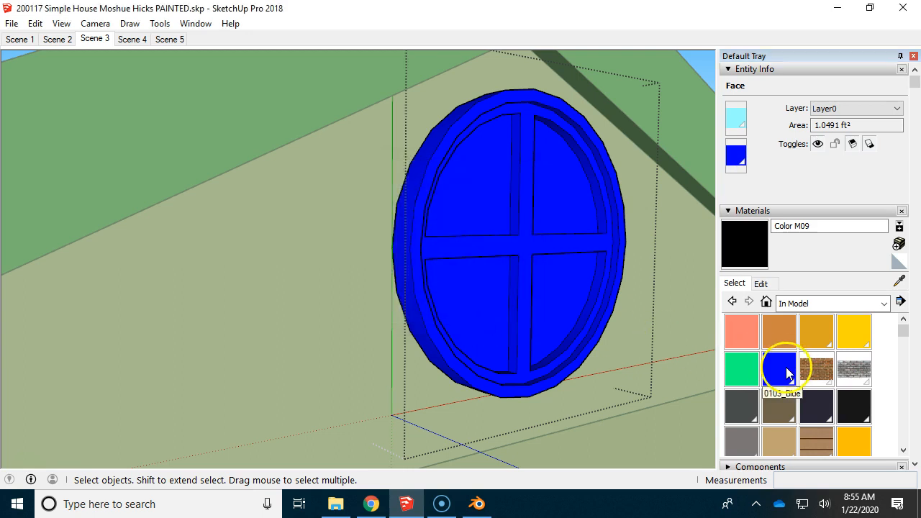
pyautogui.rightClick(785, 368)
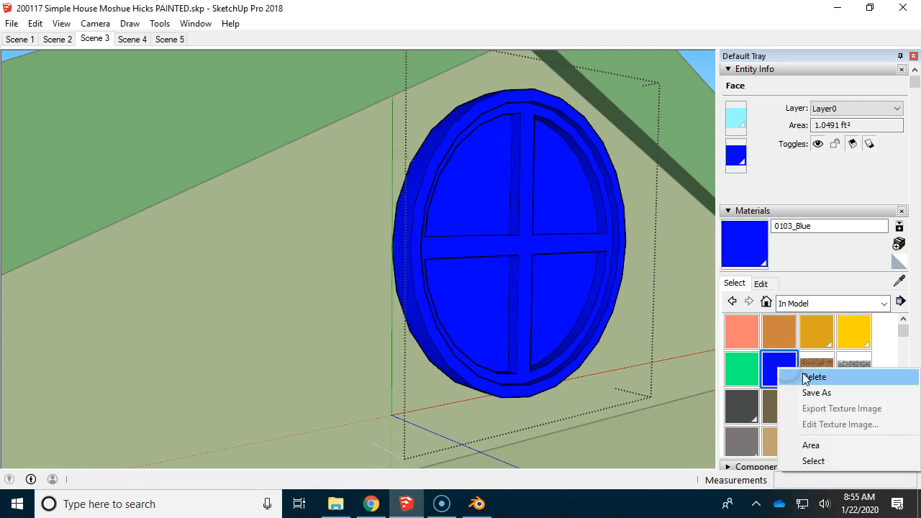
pyautogui.click(806, 378)
pyautogui.click(517, 283)
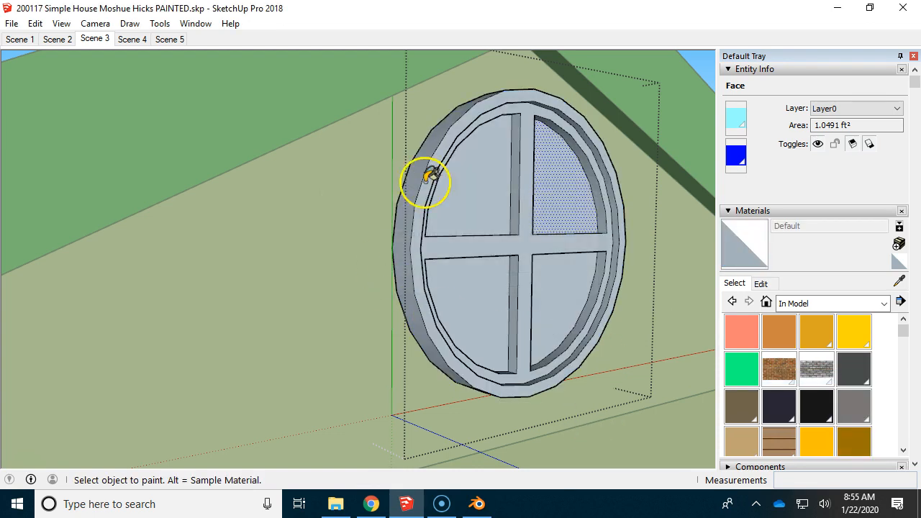
pyautogui.press('space')
# Reverse all the round window's faces again so their painted sides point outward, and leave the group.
pyautogui.click(558, 270)
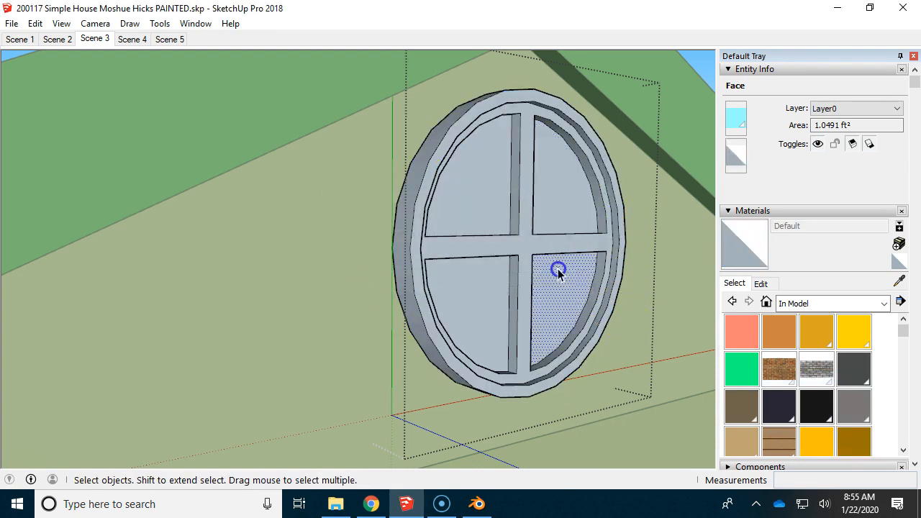
pyautogui.tripleClick(492, 246)
pyautogui.rightClick(494, 204)
pyautogui.moveTo(569, 377)
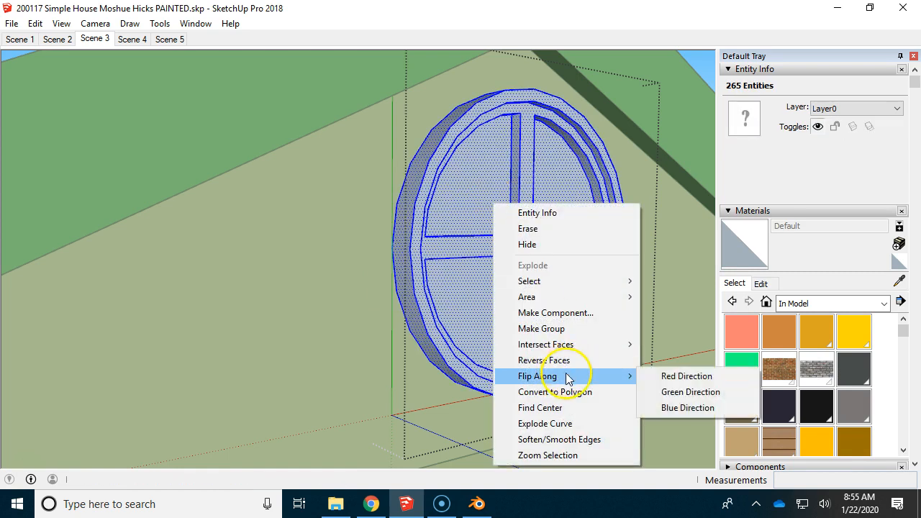
pyautogui.click(544, 360)
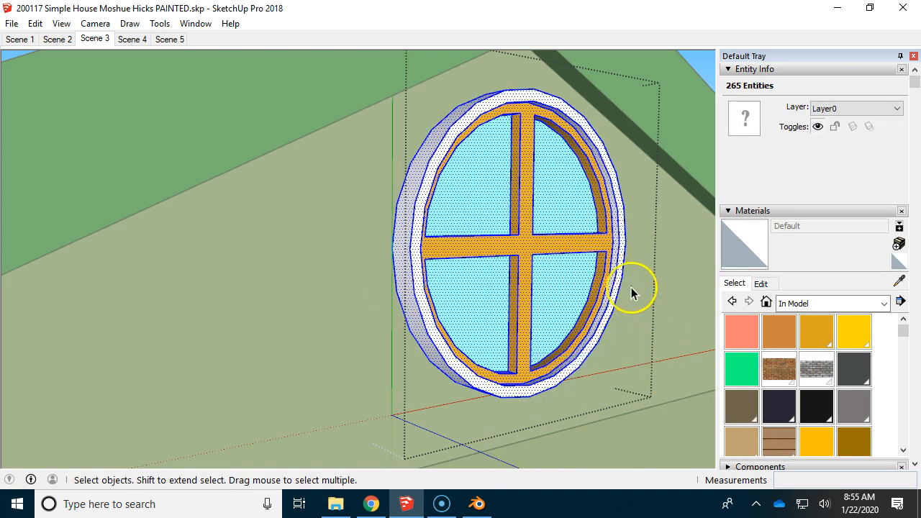
pyautogui.click(336, 265)
# Pick the blue Color I04 from the Colors material collection as the paint for the round window's frame.
pyautogui.moveTo(351, 198); pyautogui.dragTo(458, 228, button='middle')
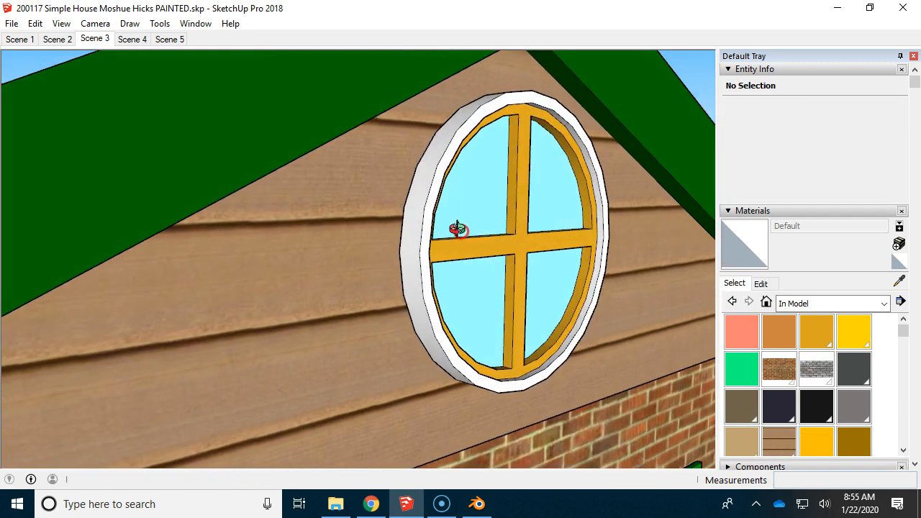
pyautogui.click(833, 305)
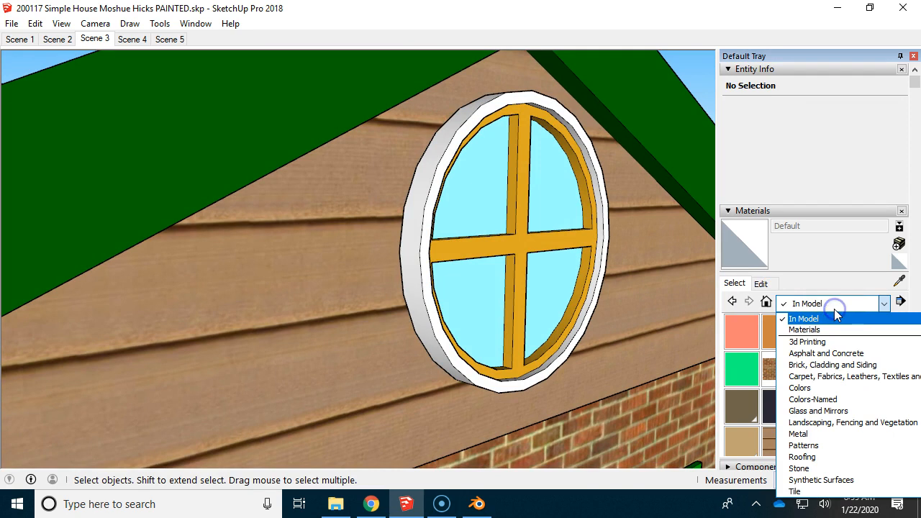
pyautogui.click(839, 387)
pyautogui.scroll(-10, 838, 387)
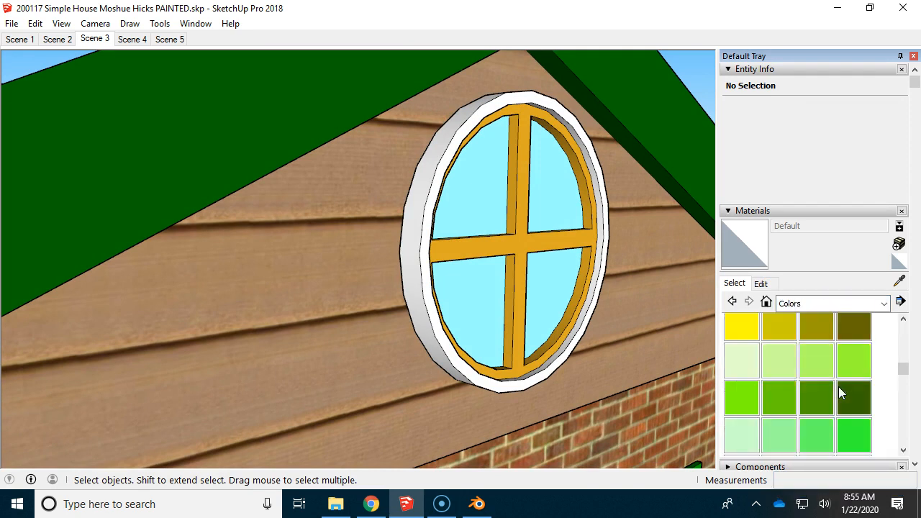
pyautogui.scroll(-5, 784, 371)
pyautogui.scroll(5, 767, 364)
pyautogui.scroll(3, 767, 374)
pyautogui.scroll(-2, 777, 376)
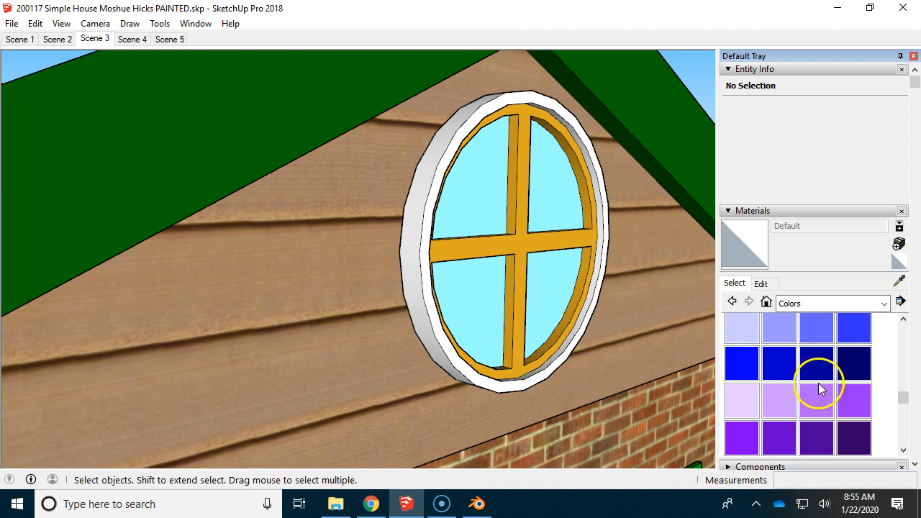
pyautogui.click(854, 330)
# Paint the whole round window group from outside with Color I04.
pyautogui.click(428, 220)
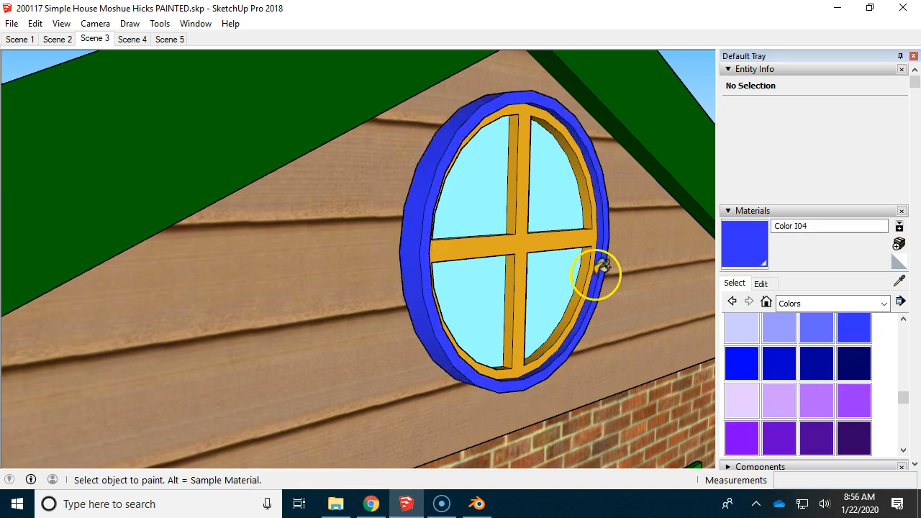
pyautogui.scroll(3, 587, 277)
pyautogui.moveTo(575, 284); pyautogui.dragTo(518, 278, button='middle')
pyautogui.press('space')
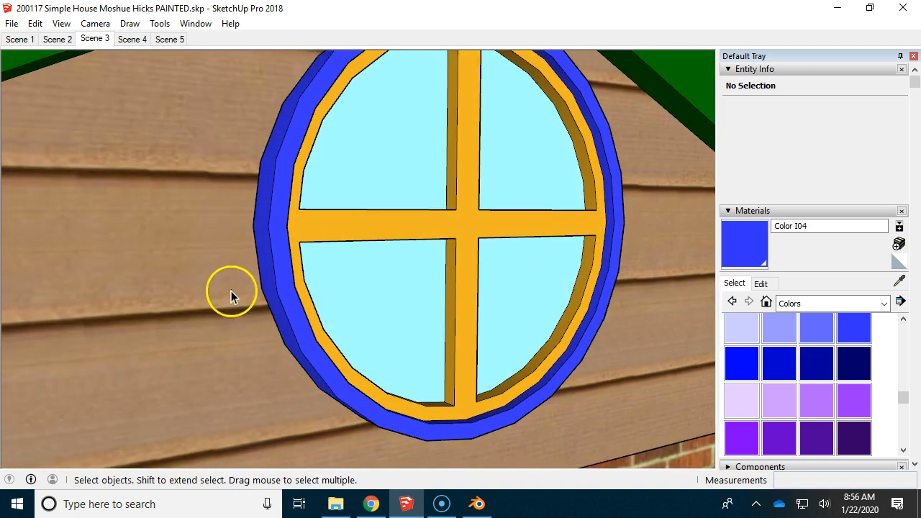
# Reset the round window group's own paint to the default material.
pyautogui.click(325, 267)
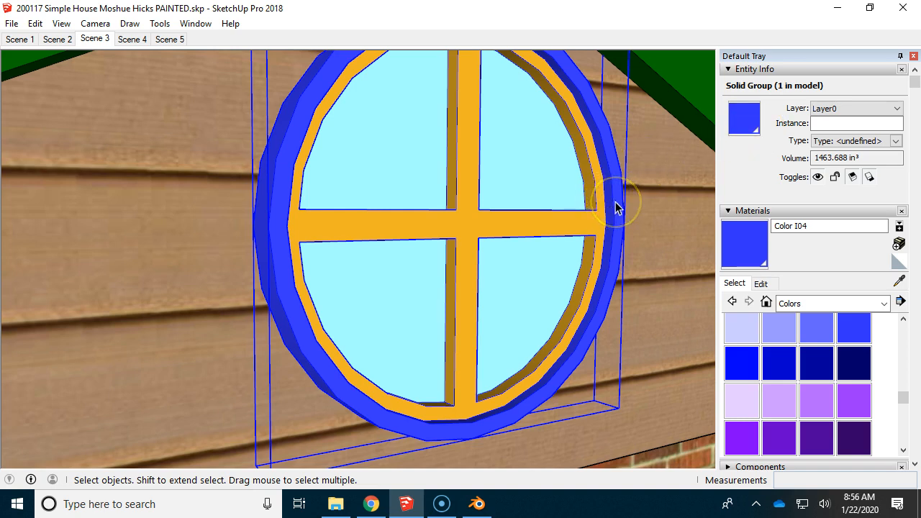
pyautogui.click(737, 122)
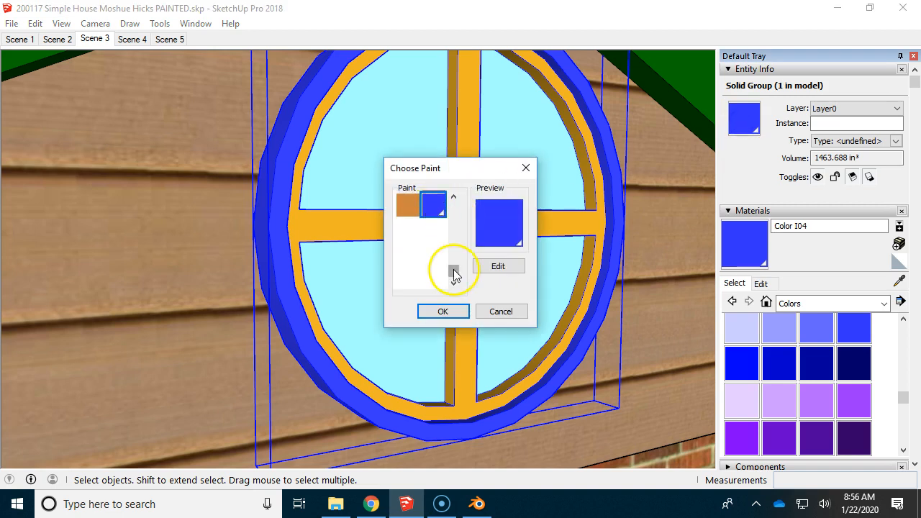
pyautogui.moveTo(453, 272); pyautogui.dragTo(455, 190)
pyautogui.click(407, 204)
pyautogui.click(458, 312)
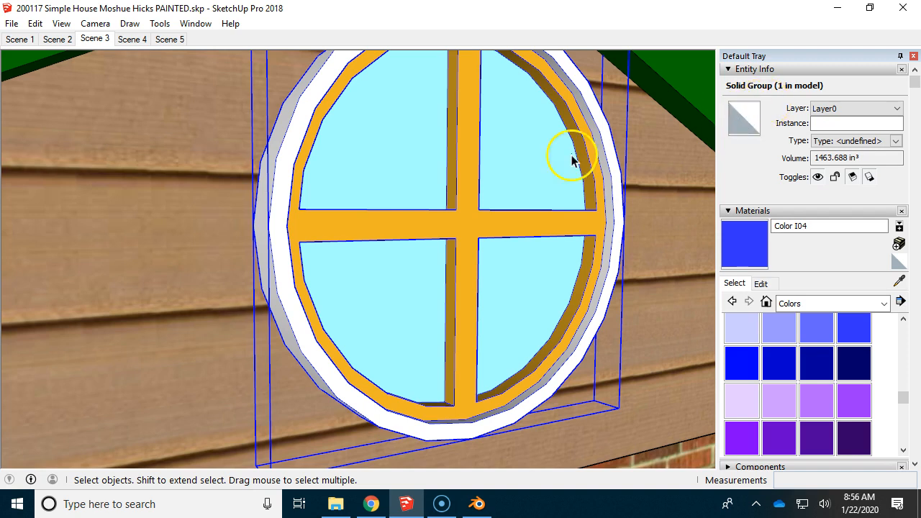
# Open the round window's group and paint the front face of its white outer ring with Color I04.
pyautogui.doubleClick(367, 210)
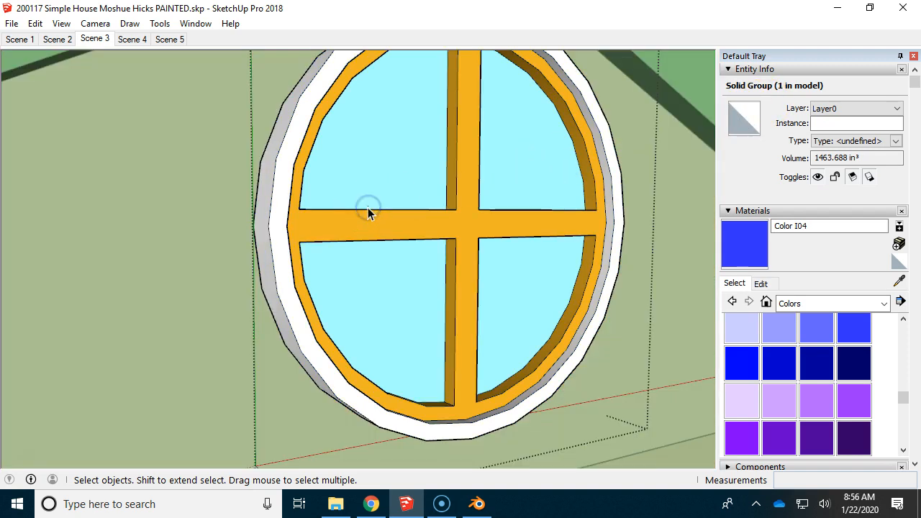
pyautogui.click(280, 229)
pyautogui.scroll(2, 305, 239)
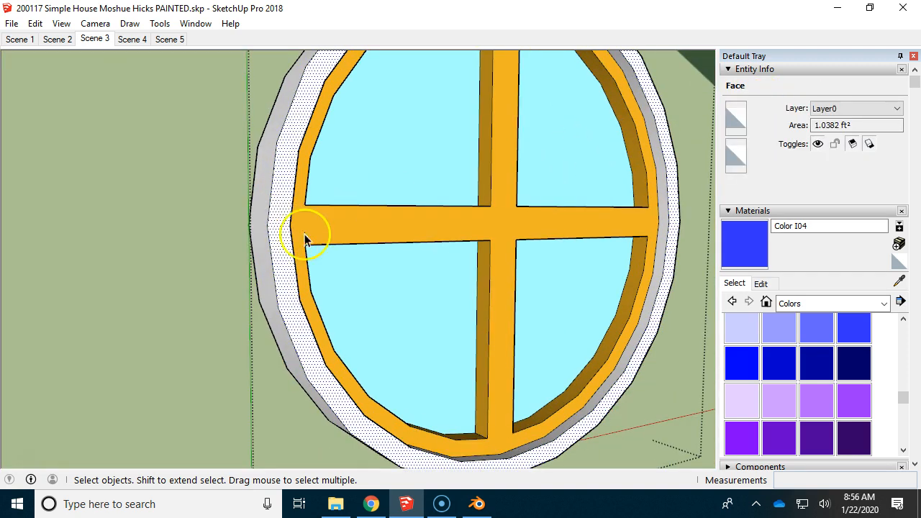
pyautogui.click(744, 241)
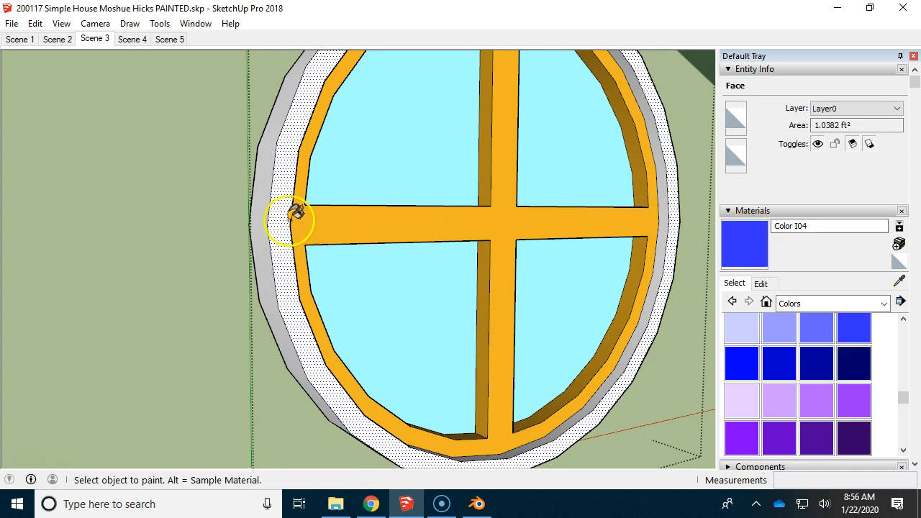
pyautogui.click(286, 219)
# Paint the outer side and inner rim of the round window's ring Color I04 and leave the group.
pyautogui.moveTo(365, 266)
pyautogui.mouseDown(button='middle')
pyautogui.moveTo(453, 261)
pyautogui.moveTo(381, 247)
pyautogui.mouseUp(button='middle')
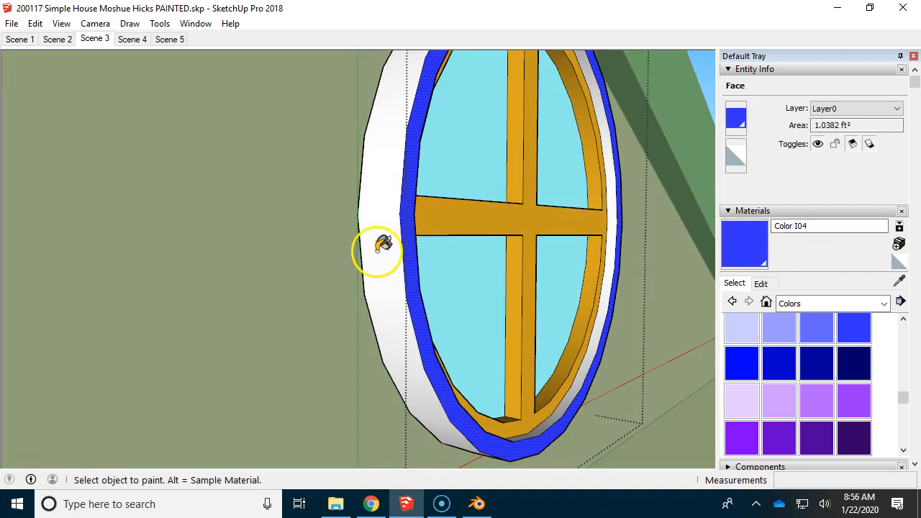
pyautogui.click(381, 246)
pyautogui.click(611, 279)
pyautogui.moveTo(610, 248)
pyautogui.mouseDown(button='middle')
pyautogui.moveTo(573, 298)
pyautogui.moveTo(362, 294)
pyautogui.moveTo(151, 247)
pyautogui.moveTo(395, 245)
pyautogui.mouseUp(button='middle')
pyautogui.scroll(1, 395, 245)
pyautogui.press('space')
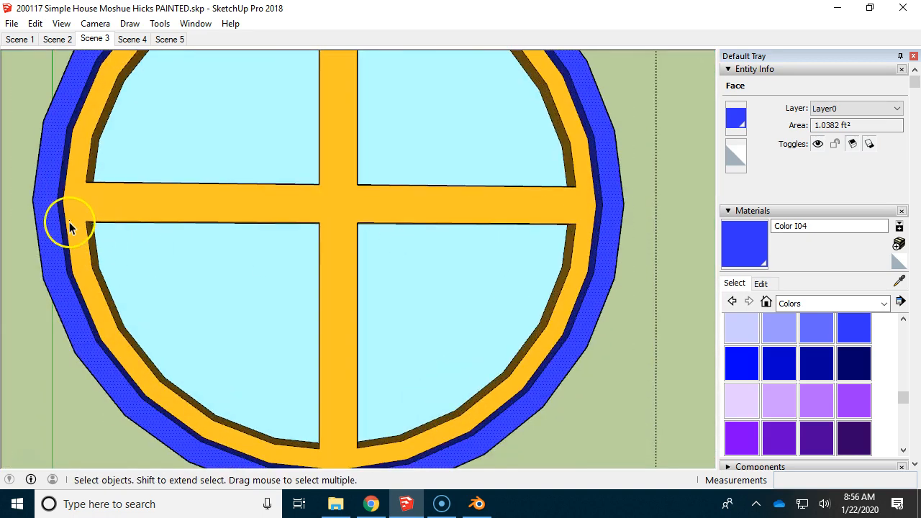
pyautogui.click(700, 309)
pyautogui.scroll(-5, 602, 339)
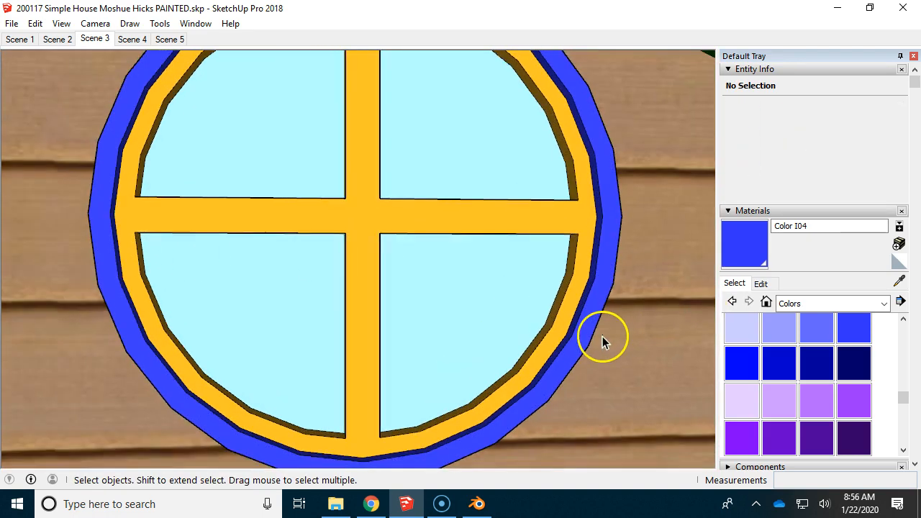
# Paint the two white wedges in the fanlight above the front door with Color I04.
pyautogui.keyDown('shift'); pyautogui.moveTo(451, 381); pyautogui.dragTo(578, 118, button='middle'); pyautogui.keyUp('shift')
pyautogui.scroll(3, 415, 326)
pyautogui.scroll(2, 397, 325)
pyautogui.moveTo(396, 325); pyautogui.dragTo(633, 316, button='middle')
pyautogui.scroll(3, 491, 302)
pyautogui.click(491, 310)
pyautogui.moveTo(491, 310); pyautogui.dragTo(586, 374, button='middle')
pyautogui.press('b')
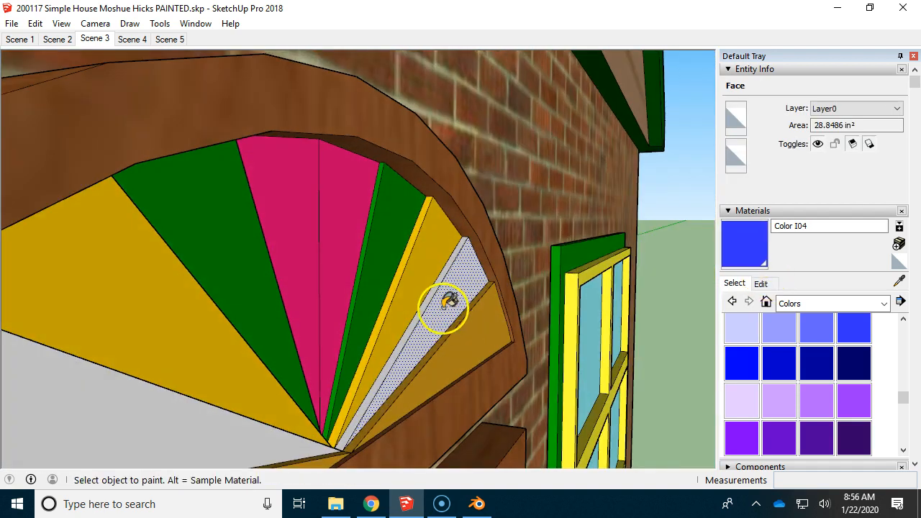
pyautogui.click(446, 299)
pyautogui.click(206, 411)
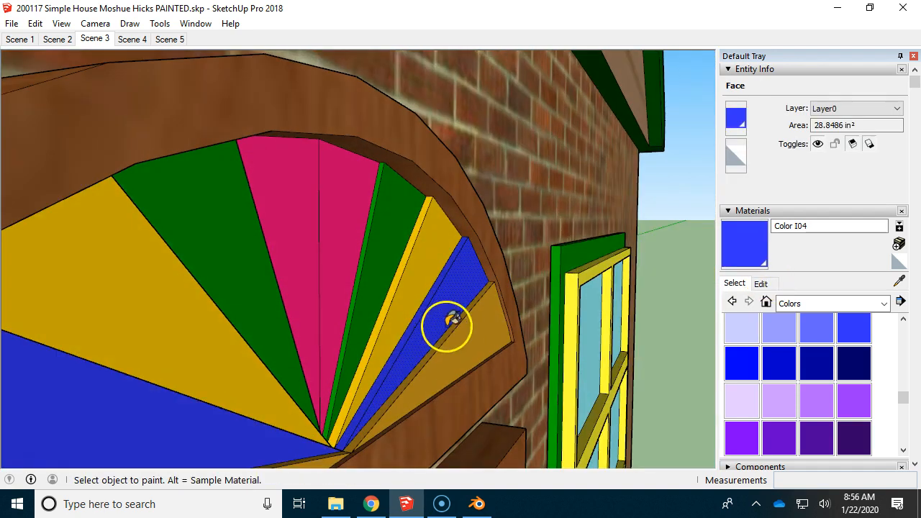
# Paint the thin unpainted edge beside the fanlight's narrow blue wedge with Color I04.
pyautogui.moveTo(441, 319); pyautogui.dragTo(31, 335, button='middle')
pyautogui.scroll(2, 185, 292)
pyautogui.moveTo(185, 291); pyautogui.dragTo(128, 246, button='middle')
pyautogui.scroll(4, 140, 264)
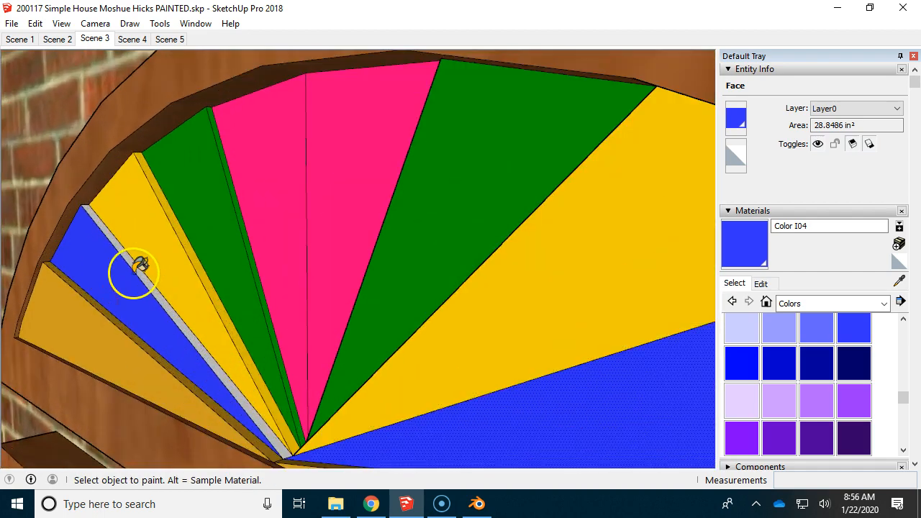
pyautogui.click(144, 270)
pyautogui.scroll(-10, 208, 296)
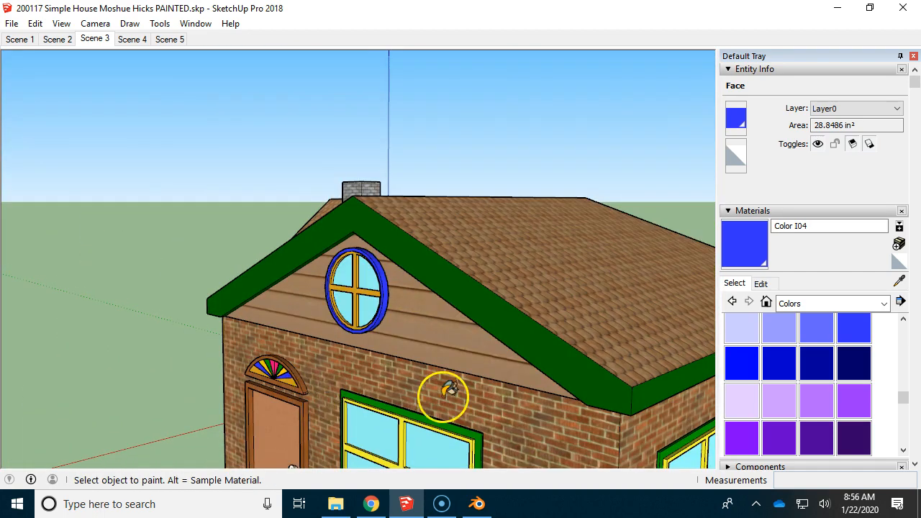
# Examine the house's side walls, windows and other gable for faces left unpainted.
pyautogui.moveTo(447, 389); pyautogui.dragTo(179, 286, button='middle')
pyautogui.scroll(5, 551, 240)
pyautogui.scroll(-4, 449, 273)
pyautogui.moveTo(448, 274); pyautogui.dragTo(568, 312, button='middle')
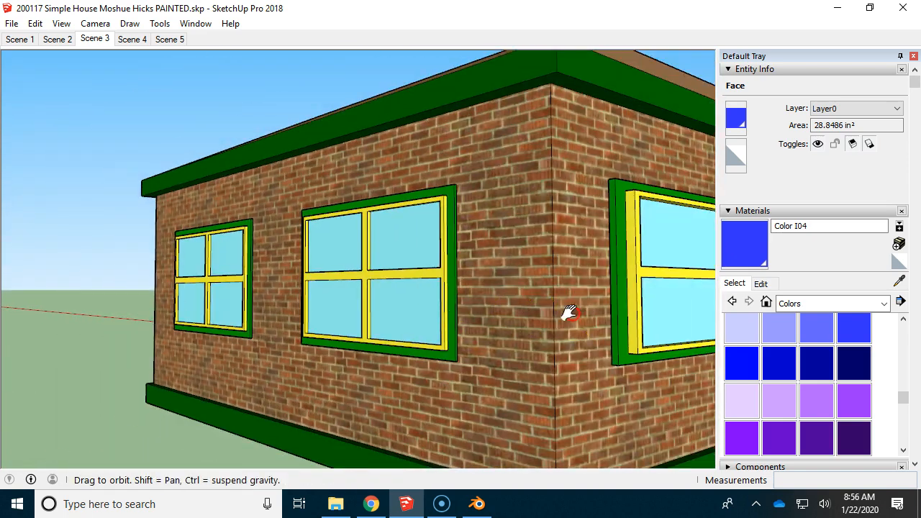
pyautogui.scroll(3, 600, 269)
pyautogui.moveTo(600, 269); pyautogui.dragTo(144, 316, button='middle')
pyautogui.moveTo(220, 295); pyautogui.dragTo(395, 281, button='middle')
pyautogui.scroll(6, 395, 281)
pyautogui.scroll(8, 432, 295)
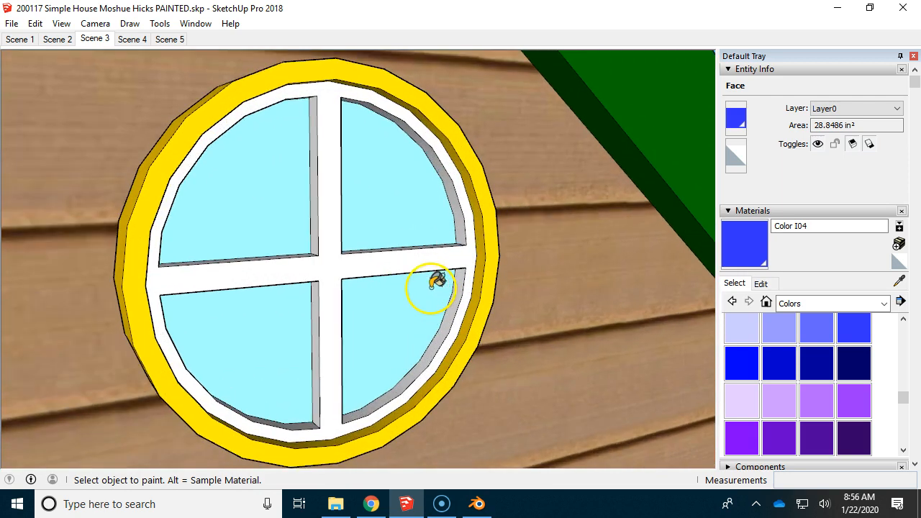
# Open the yellow-ringed round window's group and paint the front of its white inner frame and crossbars Color I04.
pyautogui.press('space')
pyautogui.click(354, 247)
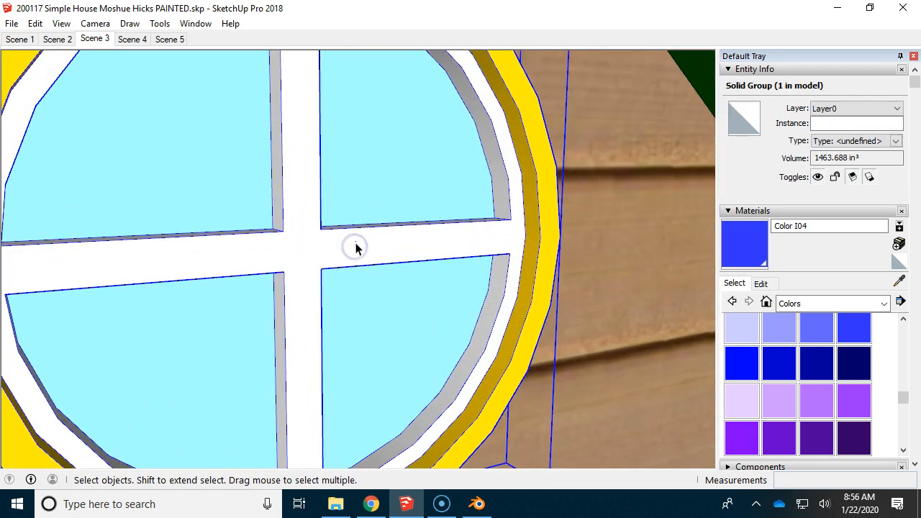
pyautogui.press('Delete')
pyautogui.click(423, 328)
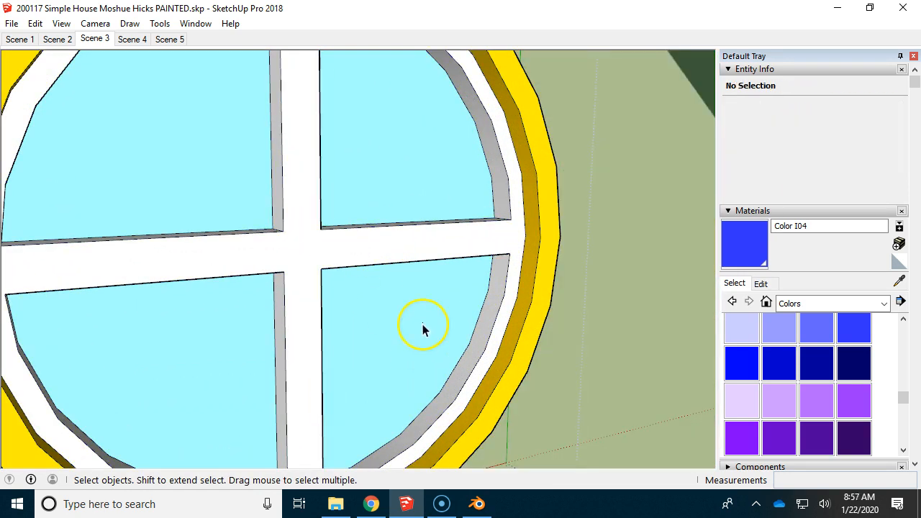
pyautogui.click(470, 393)
pyautogui.click(745, 244)
pyautogui.click(432, 238)
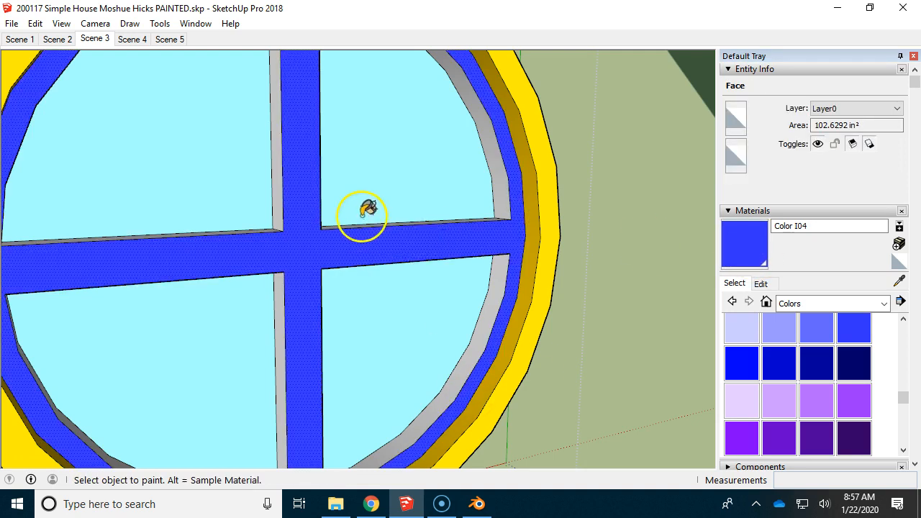
# Paint the inner rims of the two right-hand panes and the exposed side of the vertical crossbar Color I04.
pyautogui.click(506, 207)
pyautogui.click(497, 267)
pyautogui.click(322, 292)
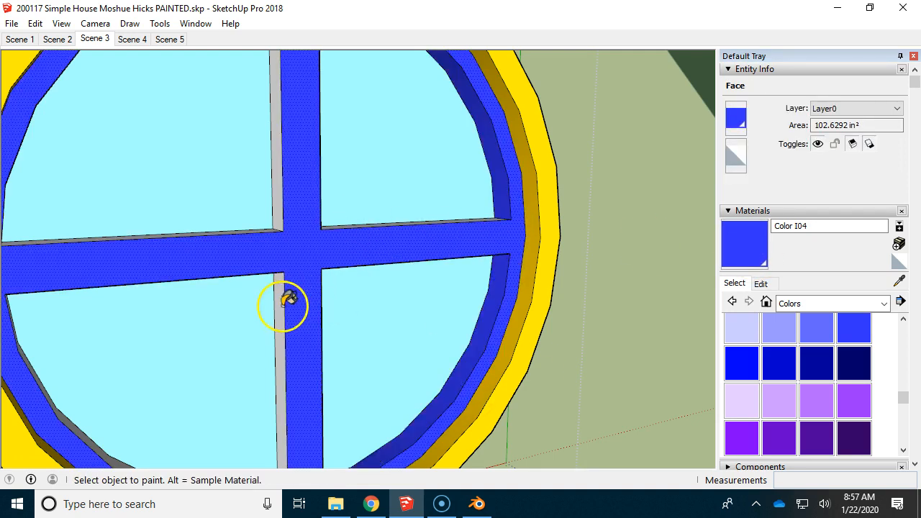
pyautogui.click(282, 302)
pyautogui.click(278, 213)
# Paint the top edges of the horizontal crossbar and the rims of the left-hand panes Color I04.
pyautogui.moveTo(302, 216)
pyautogui.mouseDown(button='middle')
pyautogui.moveTo(424, 177)
pyautogui.moveTo(345, 320)
pyautogui.moveTo(281, 324)
pyautogui.mouseUp(button='middle')
pyautogui.click(281, 325)
pyautogui.click(376, 313)
pyautogui.click(308, 403)
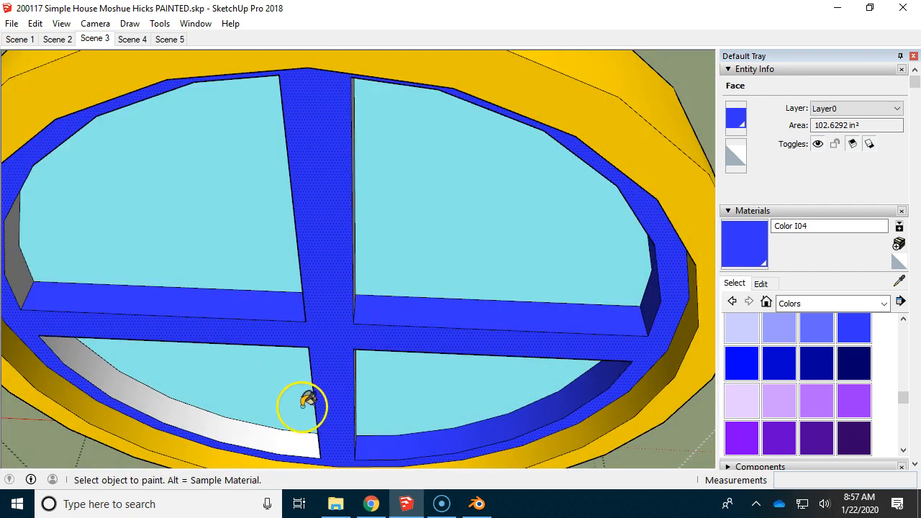
pyautogui.click(283, 432)
pyautogui.click(29, 257)
# Paint the crossbars' remaining hidden edges, including the horizontal bar's underside, Color I04 and leave the window group.
pyautogui.moveTo(245, 264)
pyautogui.mouseDown(button='middle')
pyautogui.moveTo(251, 381)
pyautogui.moveTo(327, 82)
pyautogui.moveTo(339, 205)
pyautogui.moveTo(388, 137)
pyautogui.moveTo(387, 249)
pyautogui.moveTo(366, 189)
pyautogui.mouseUp(button='middle')
pyautogui.click(363, 191)
pyautogui.click(471, 248)
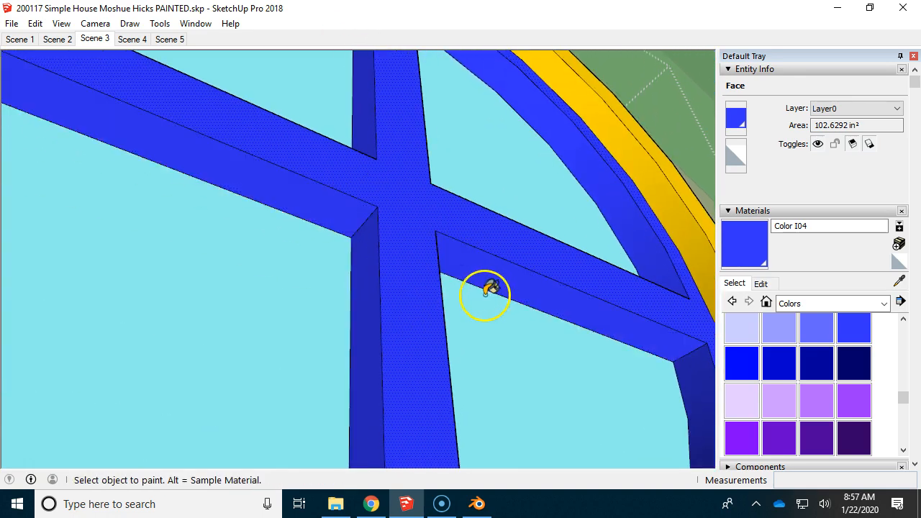
pyautogui.scroll(-5, 485, 288)
pyautogui.moveTo(483, 312)
pyautogui.mouseDown(button='middle')
pyautogui.moveTo(530, 263)
pyautogui.moveTo(324, 382)
pyautogui.moveTo(443, 200)
pyautogui.moveTo(406, 189)
pyautogui.mouseUp(button='middle')
pyautogui.click(384, 186)
pyautogui.click(384, 263)
pyautogui.moveTo(299, 223); pyautogui.dragTo(329, 292, button='middle')
pyautogui.scroll(-5, 197, 273)
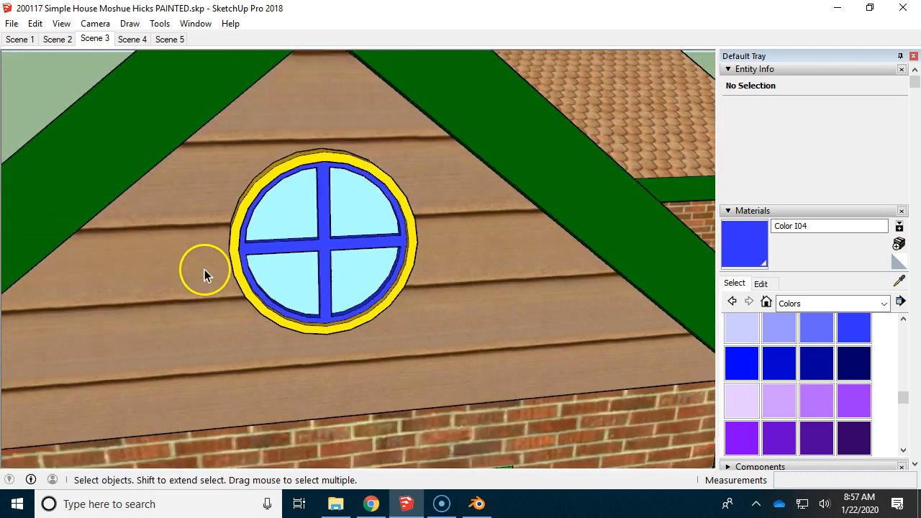
# Paint the large white face on the underside of the house with black Color M09.
pyautogui.scroll(-5, 209, 274)
pyautogui.moveTo(316, 335); pyautogui.dragTo(391, 222, button='middle')
pyautogui.scroll(2, 370, 216)
pyautogui.scroll(-5, 371, 216)
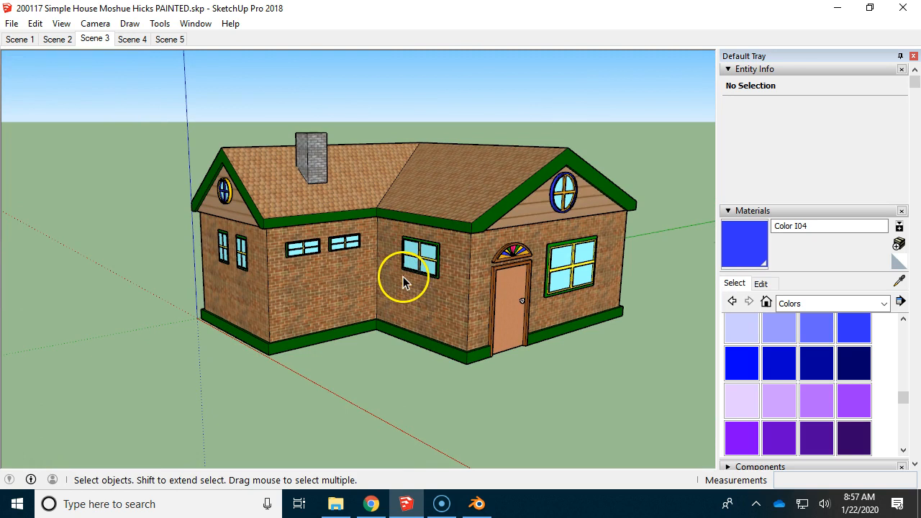
pyautogui.moveTo(465, 409); pyautogui.dragTo(457, 103, button='middle')
pyautogui.scroll(2, 512, 351)
pyautogui.moveTo(513, 352); pyautogui.dragTo(520, 242, button='middle')
pyautogui.scroll(-5, 828, 363)
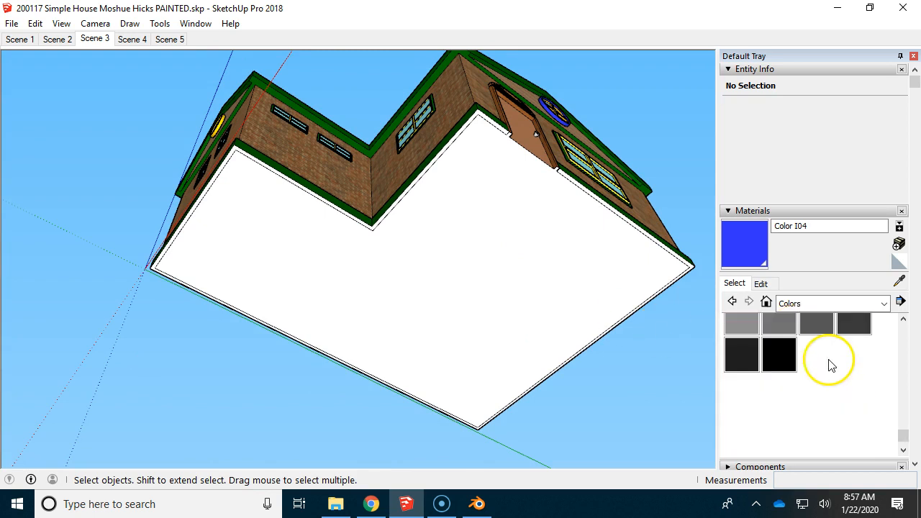
pyautogui.click(780, 354)
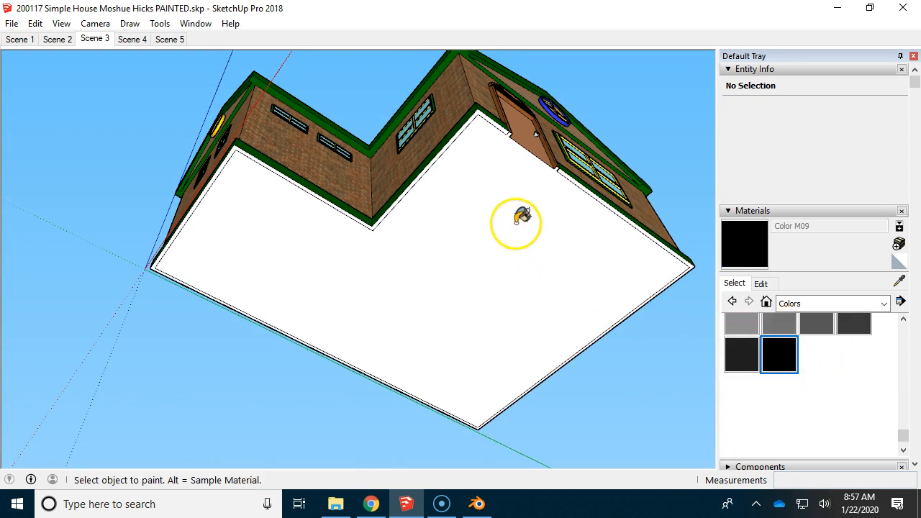
pyautogui.press('space')
pyautogui.click(506, 223)
pyautogui.click(780, 353)
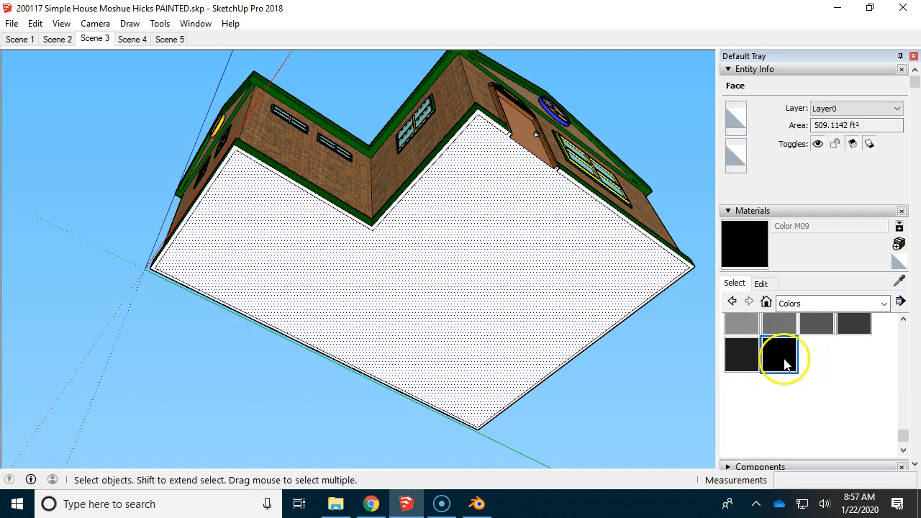
pyautogui.click(469, 222)
# Paint the narrow white border around the house's underside with Color M09 and return to viewing the whole house.
pyautogui.scroll(4, 446, 195)
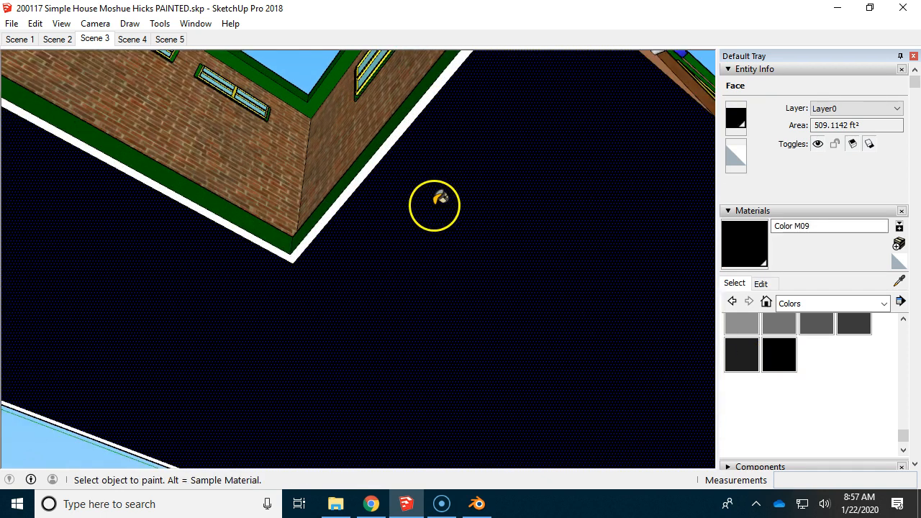
pyautogui.click(386, 144)
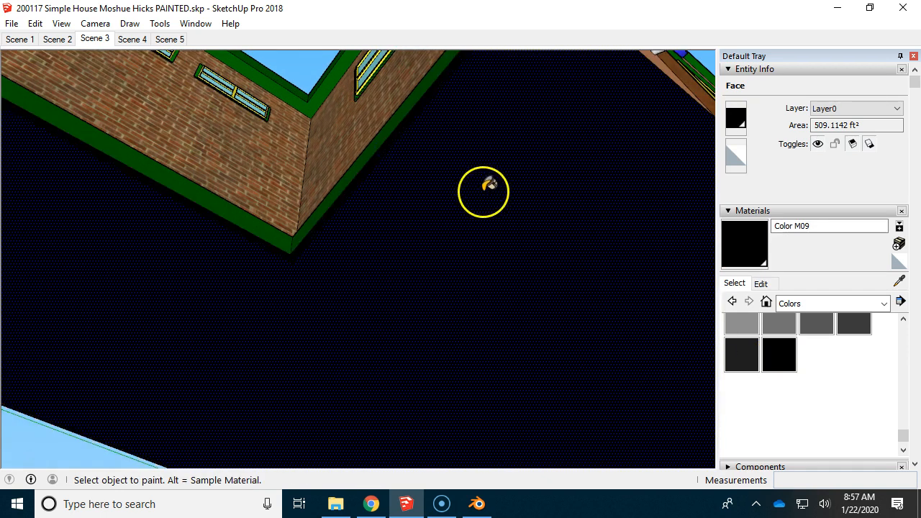
pyautogui.press('space')
pyautogui.click(442, 216)
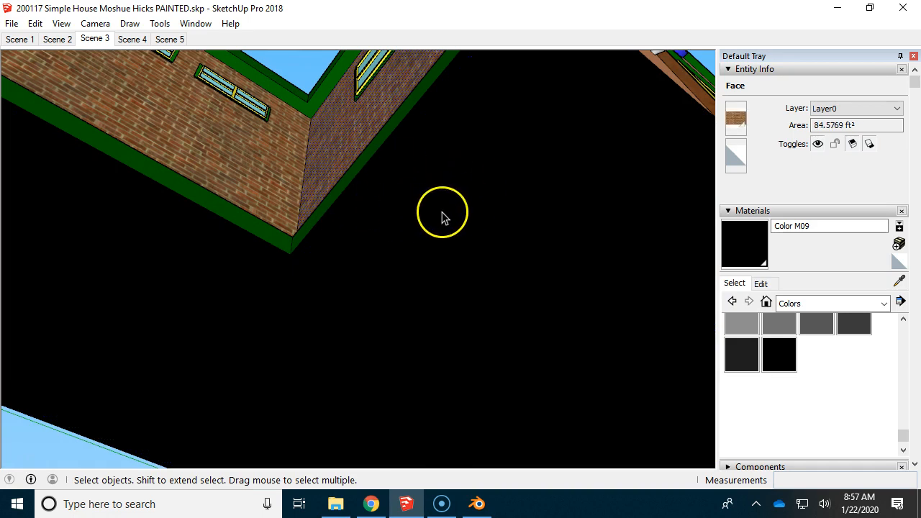
pyautogui.scroll(-3, 442, 219)
pyautogui.moveTo(472, 167); pyautogui.dragTo(521, 277, button='middle')
pyautogui.scroll(-3, 431, 257)
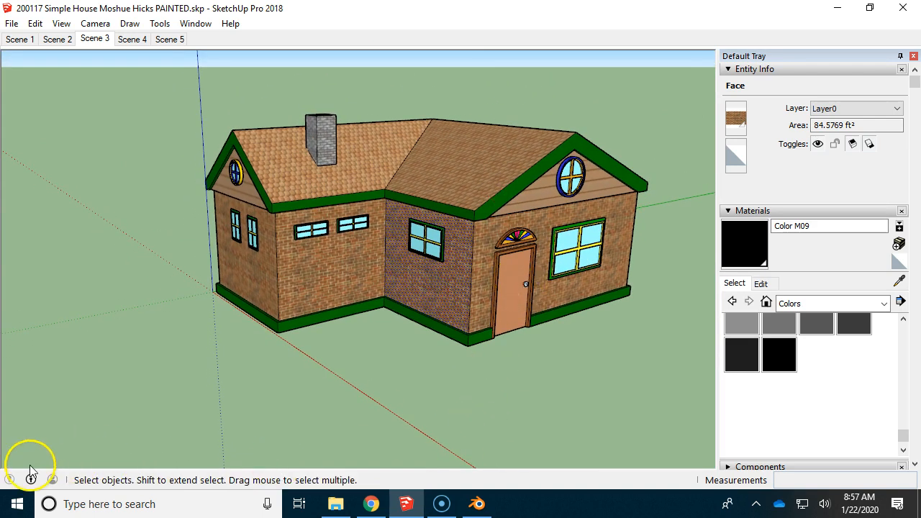